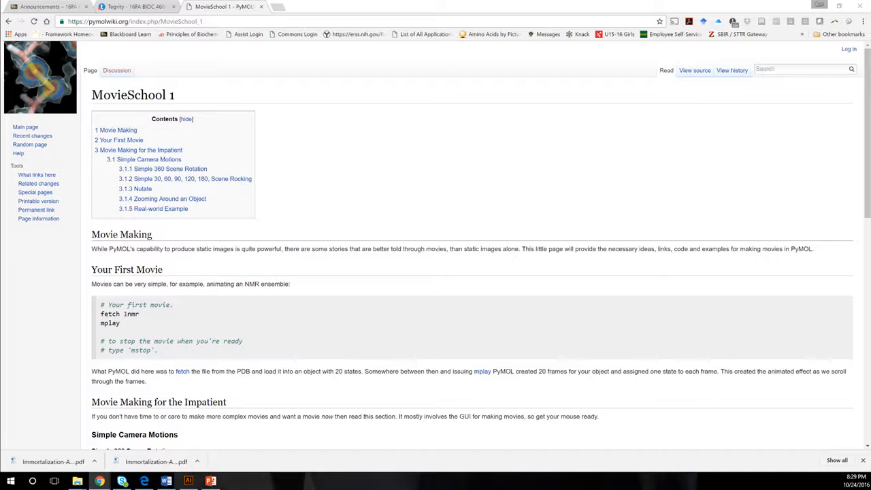
# Skim the MovieSchool 1 wiki page and load the MovieSchool_2 page by changing the number in the page address.
pyautogui.scroll(-10, 436, 245)
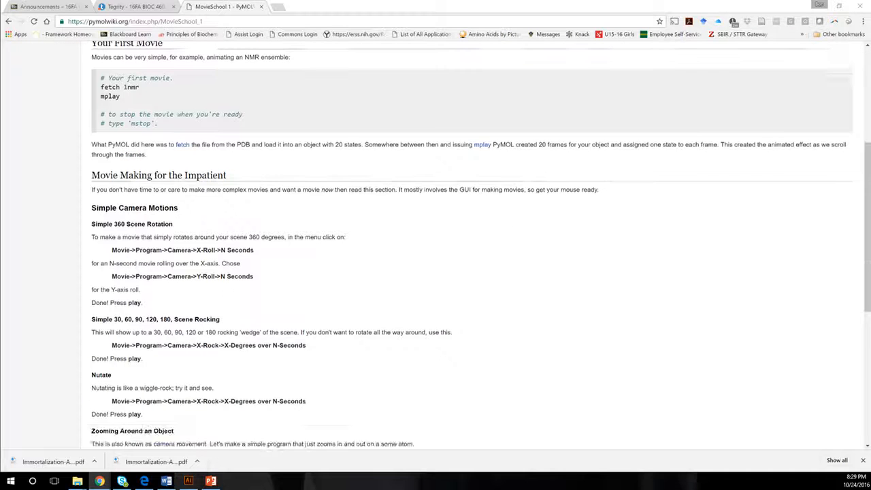
pyautogui.scroll(-3, 436, 246)
pyautogui.scroll(15, 436, 246)
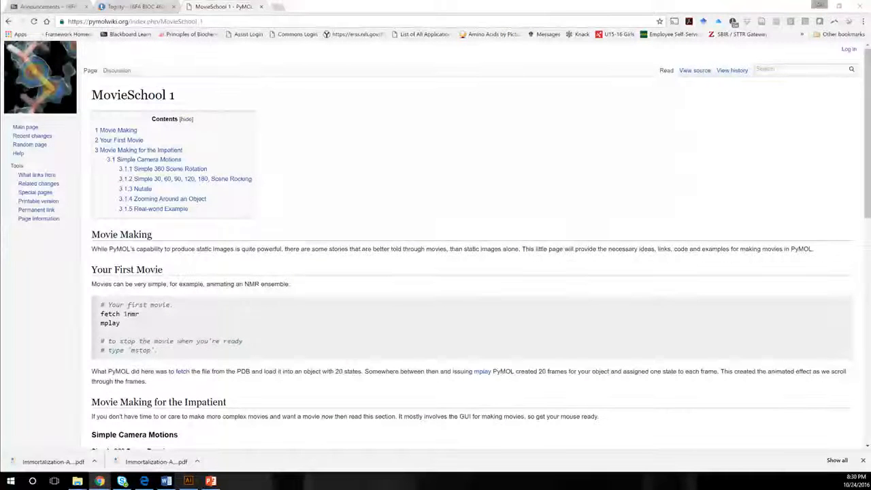
pyautogui.click(203, 22)
pyautogui.click(203, 22)
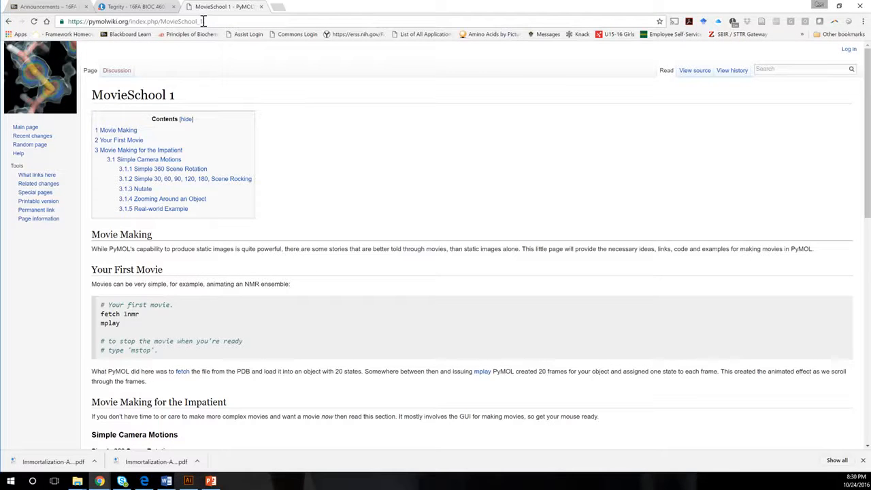
pyautogui.write('2')
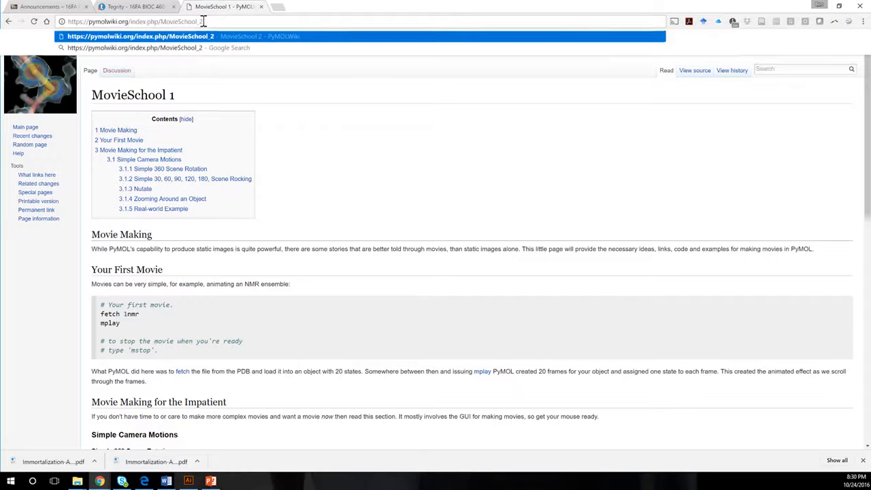
pyautogui.press('Return')
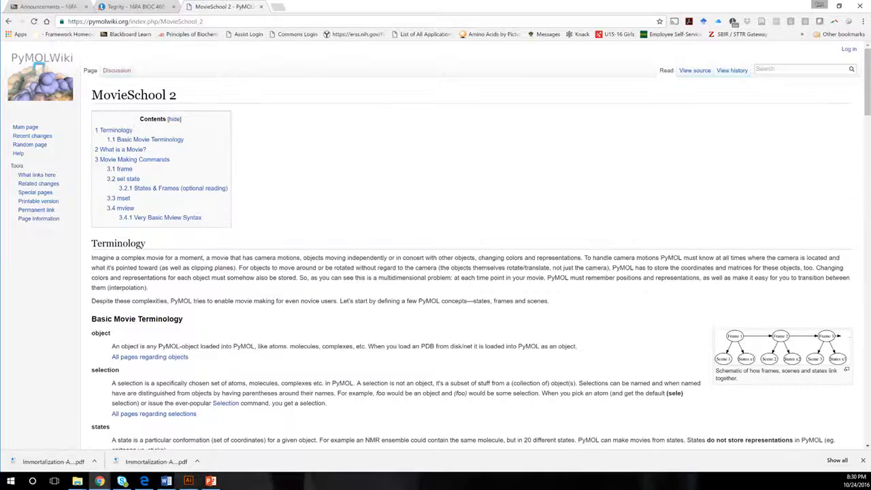
# Load the MovieSchool_3 wiki page by changing the number in the page address.
pyautogui.scroll(-3, 435, 245)
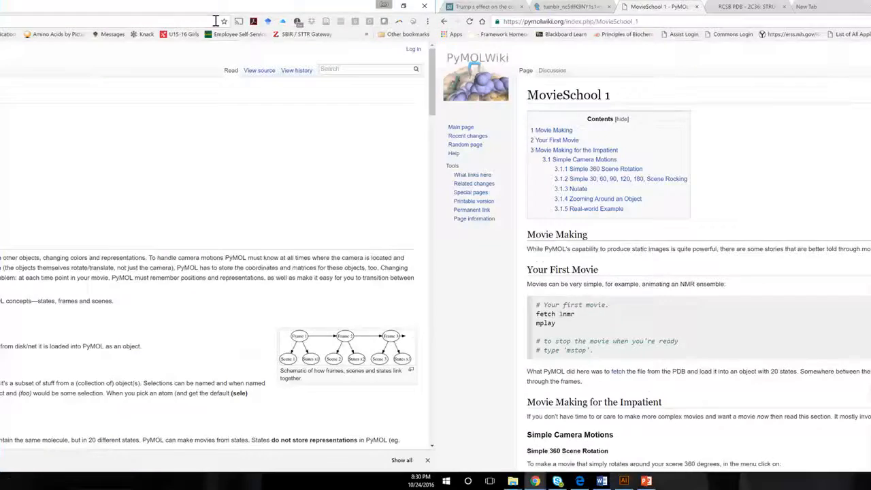
pyautogui.click(216, 21)
pyautogui.press('BackSpace')
pyautogui.write('3')
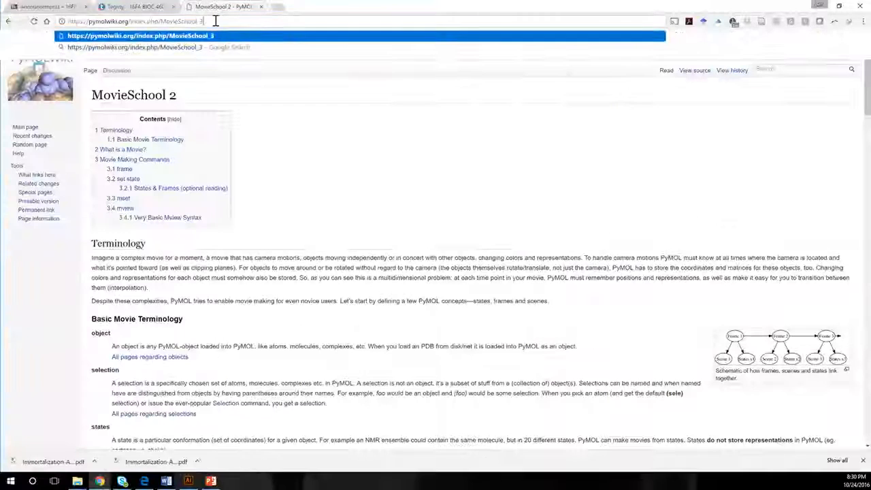
pyautogui.press('Return')
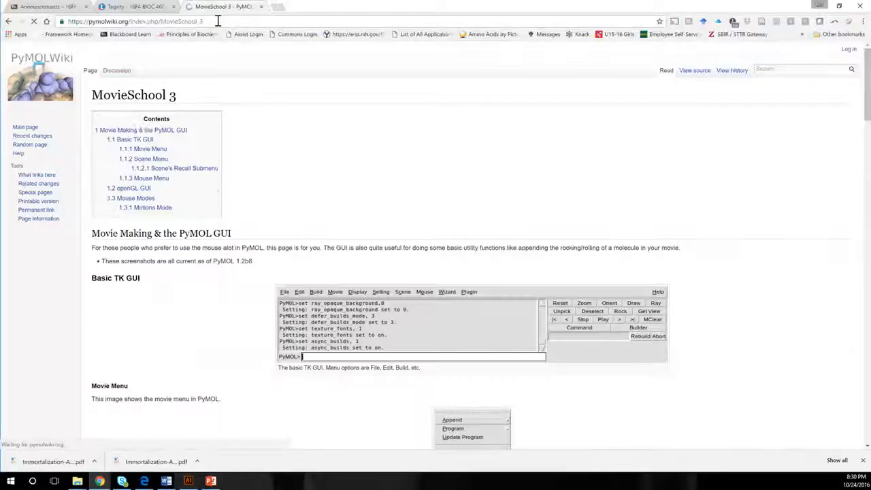
# Skim the MovieSchool 3 page on the PyMOL movie GUI and load the MovieSchool_6 page.
pyautogui.scroll(-4, 436, 245)
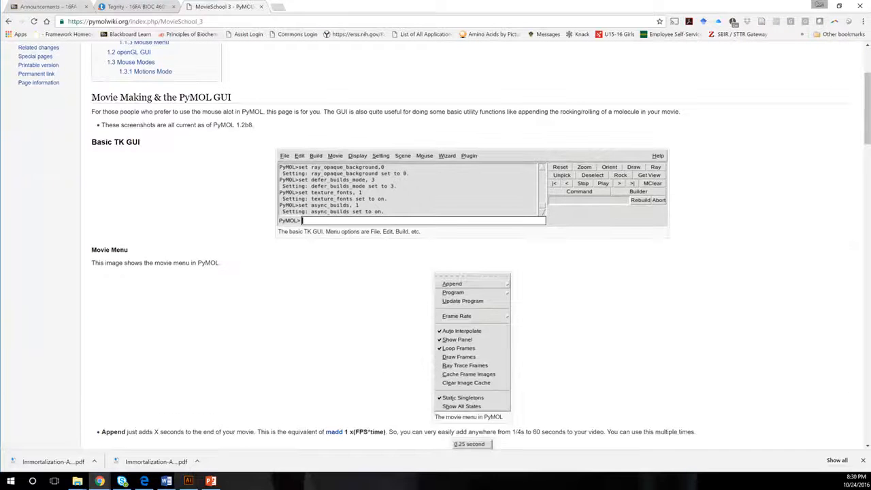
pyautogui.scroll(-5, 436, 245)
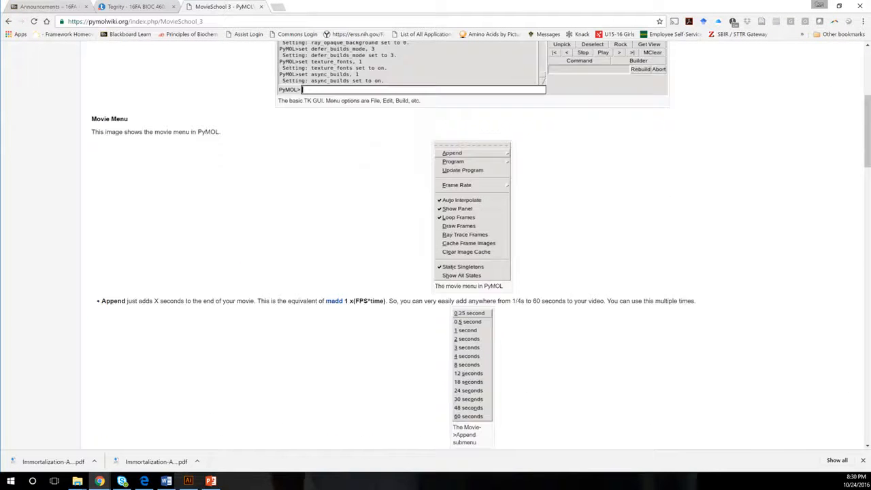
pyautogui.scroll(-10, 436, 245)
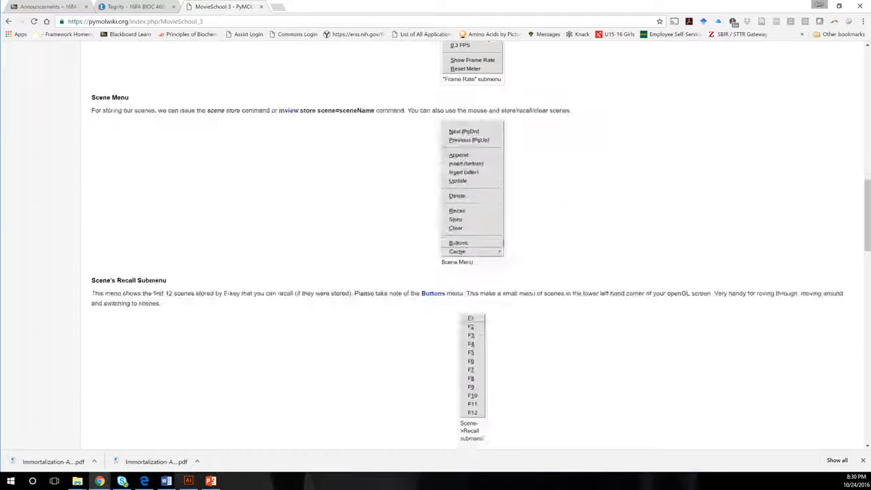
pyautogui.scroll(-5, 436, 245)
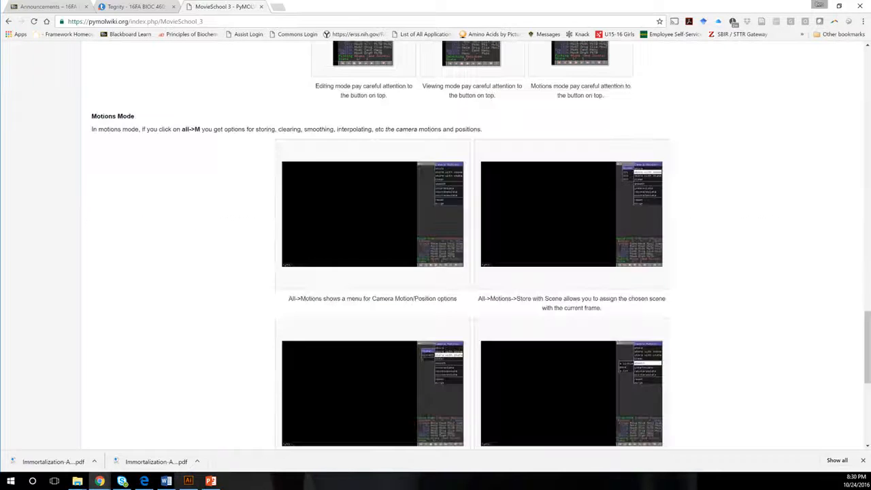
pyautogui.scroll(20, 436, 245)
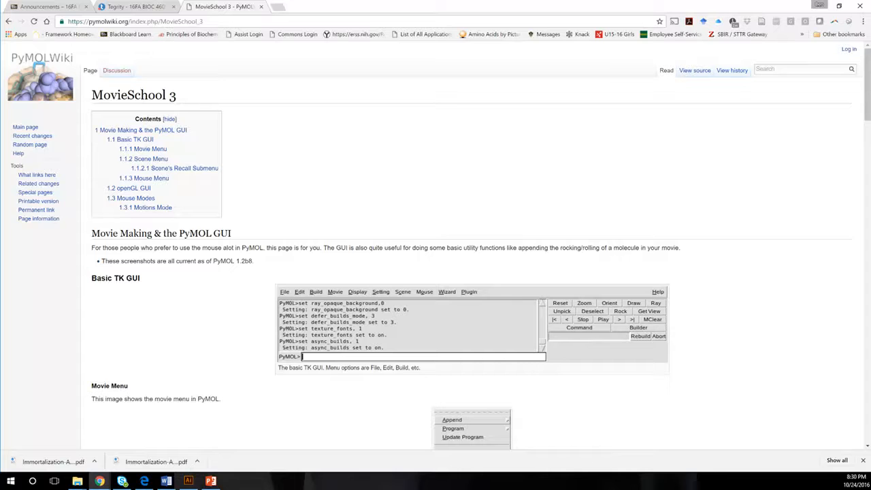
pyautogui.moveTo(199, 21); pyautogui.dragTo(207, 22)
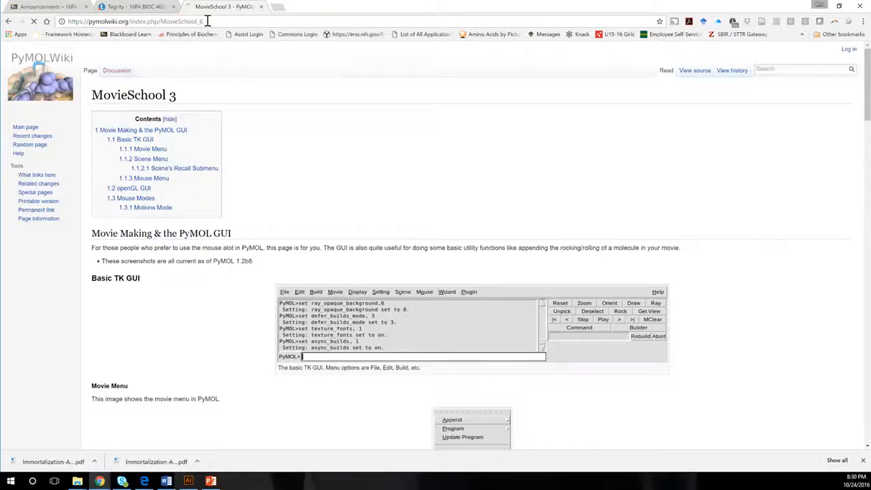
pyautogui.write('6')
pyautogui.press('Return')
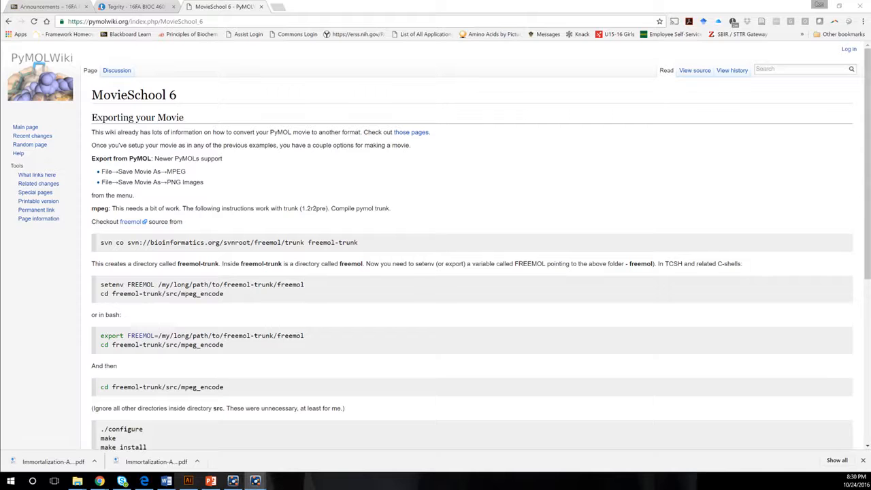
# Switch to PyMOL, move its command and viewer windows apart, and enlarge the viewer window.
pyautogui.moveTo(225, 209); pyautogui.dragTo(645, 366)
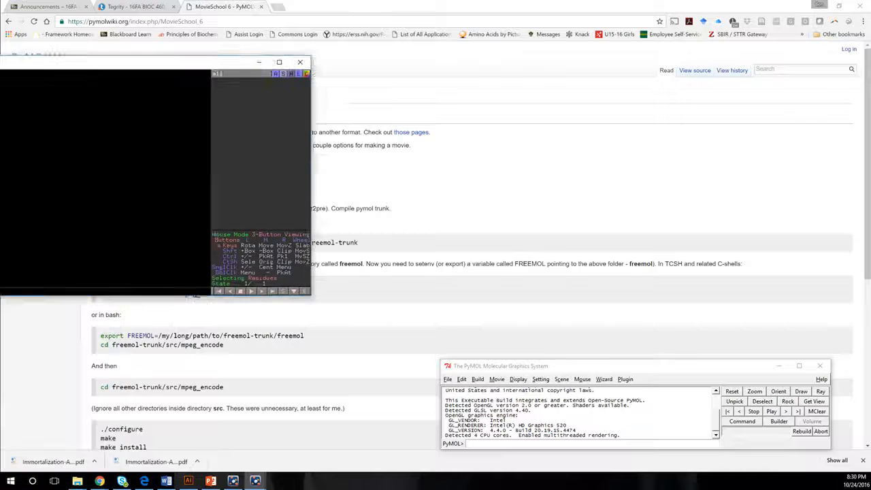
pyautogui.moveTo(224, 29); pyautogui.dragTo(197, 20)
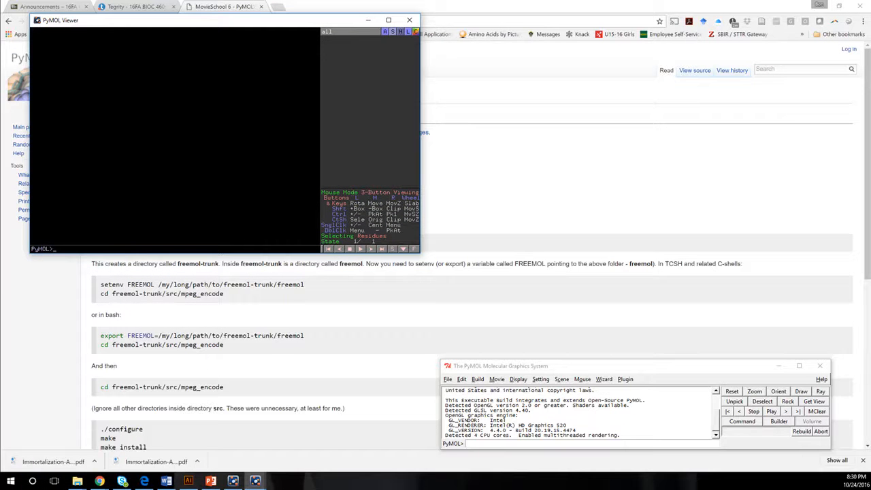
pyautogui.moveTo(420, 179); pyautogui.dragTo(509, 181)
pyautogui.moveTo(273, 253); pyautogui.dragTo(272, 327)
# Load structure 2c36 from the PDB with the fetch command.
pyautogui.click(487, 443)
pyautogui.write('fetch')
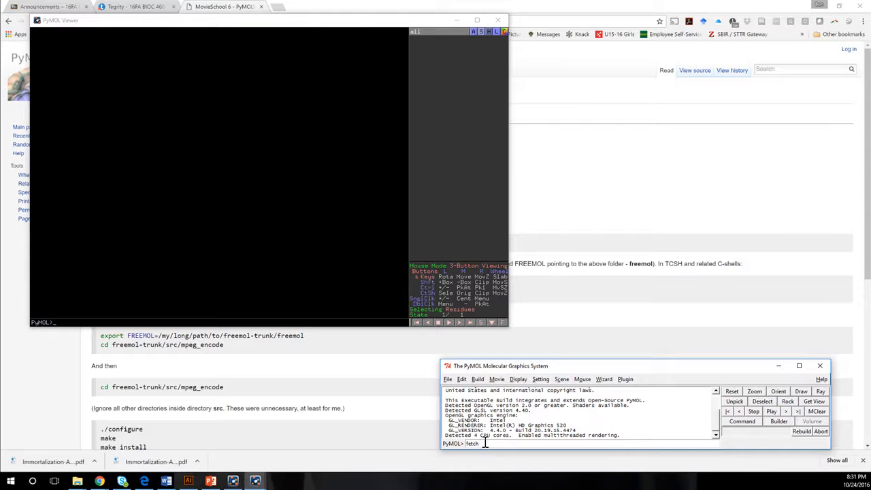
pyautogui.write(' 1c36')
pyautogui.press('Return')
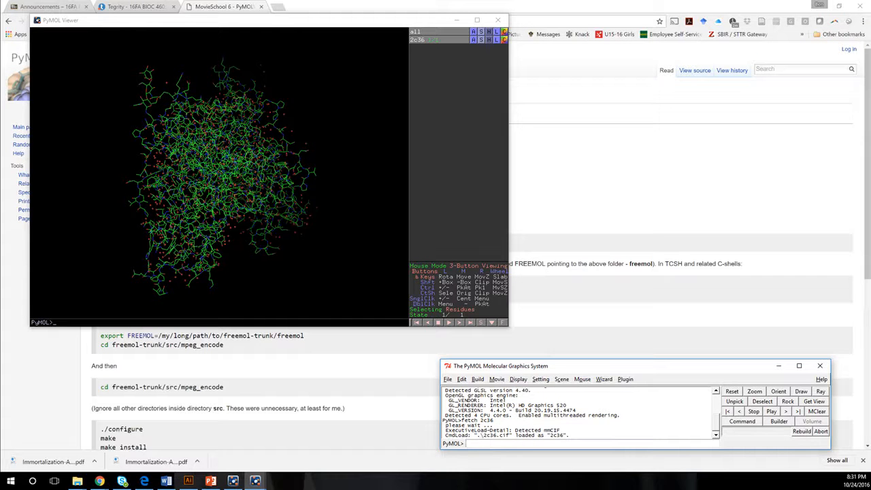
# Remove all non-polymer atoms from the structure with the command "remove not polymer".
pyautogui.moveTo(218, 173)
pyautogui.mouseDown()
pyautogui.moveTo(252, 188)
pyautogui.moveTo(235, 193)
pyautogui.moveTo(204, 170)
pyautogui.moveTo(232, 164)
pyautogui.mouseUp()
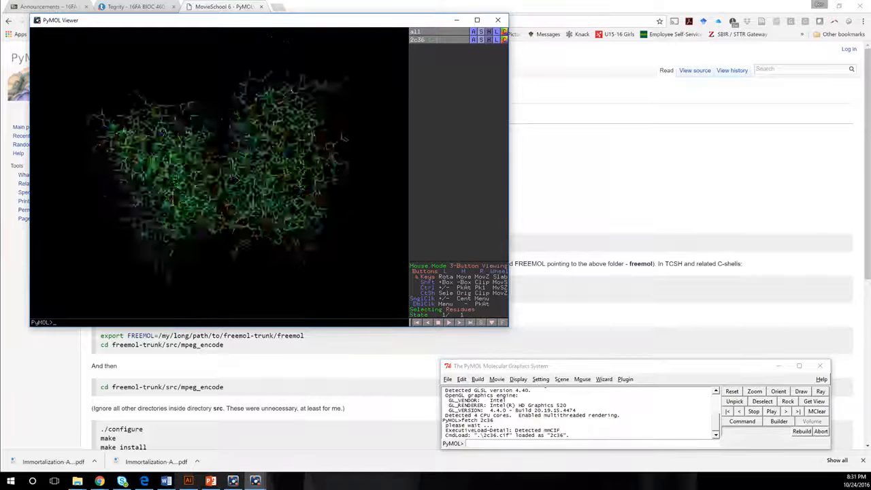
pyautogui.click(463, 441)
pyautogui.write('re')
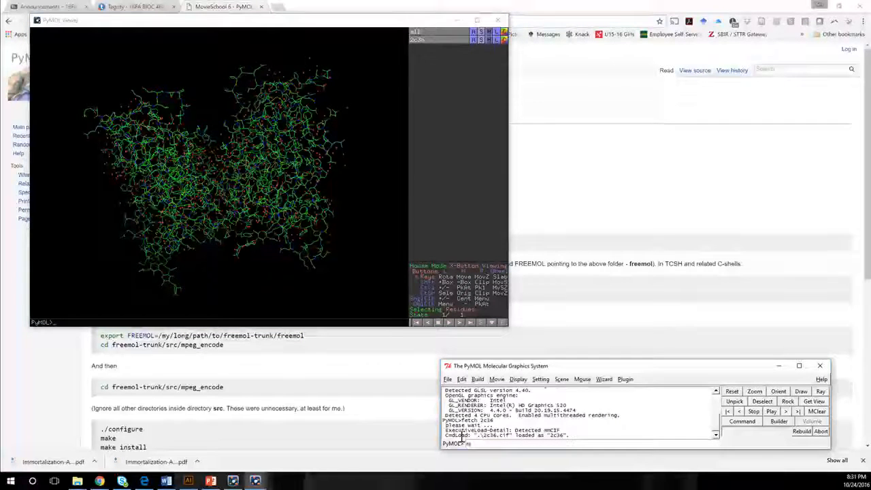
pyautogui.write('move not')
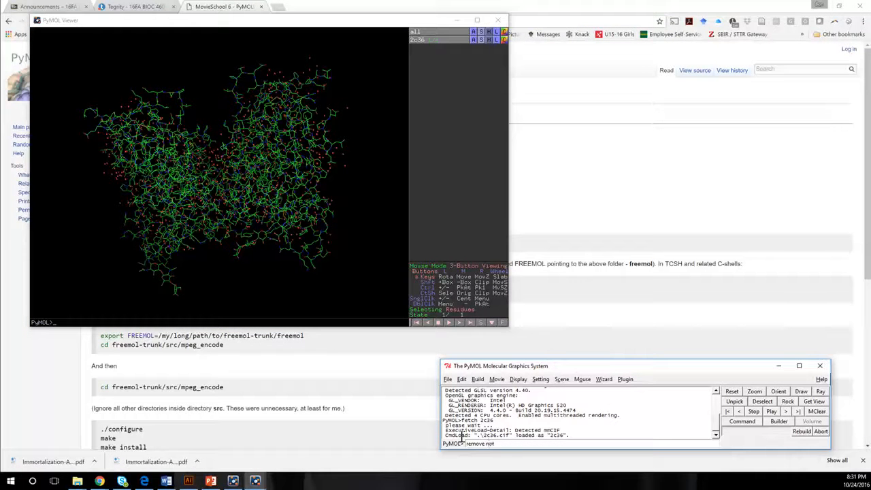
pyautogui.write(' polymer')
pyautogui.press('Return')
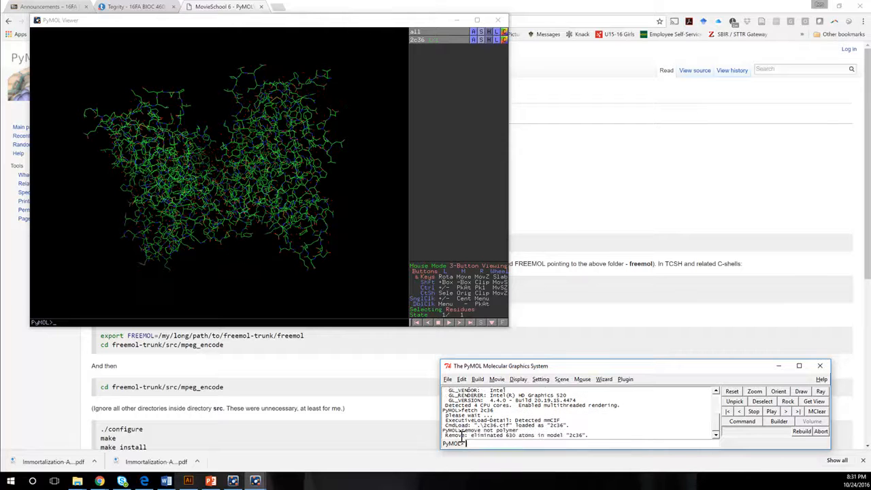
# Create a selection named hideme that contains chain B.
pyautogui.click(225, 177)
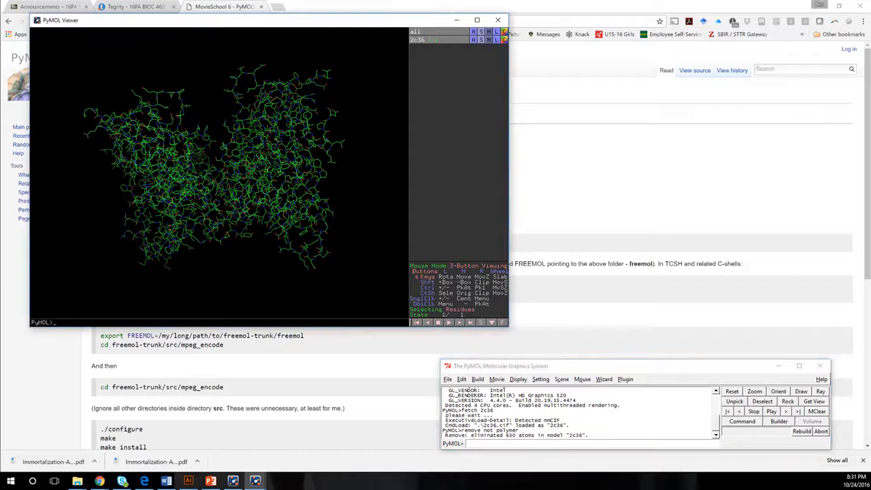
pyautogui.click(481, 443)
pyautogui.write('se')
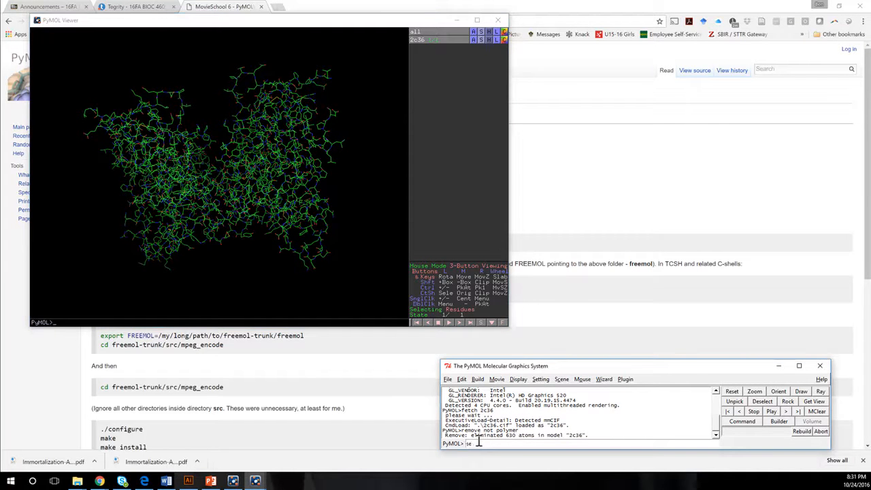
pyautogui.write('lect hideme, chain B')
pyautogui.press('Return')
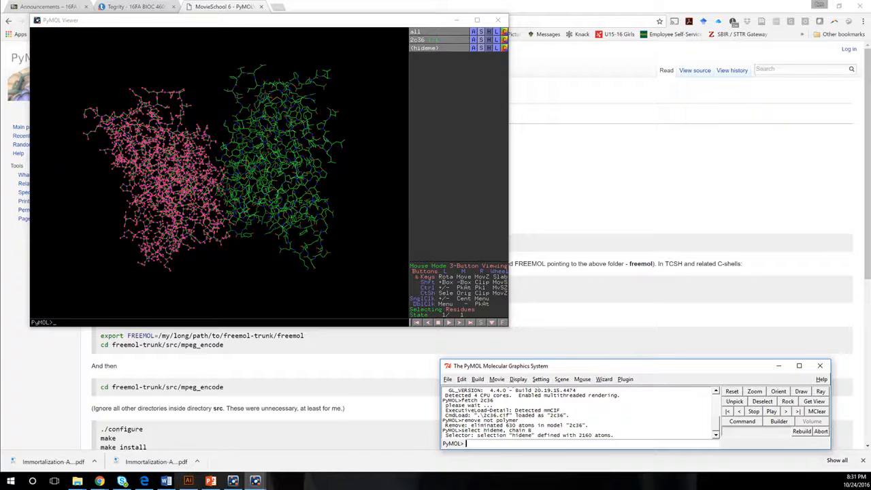
# Hide everything in the hideme selection and turn off its selection markers.
pyautogui.click(489, 48)
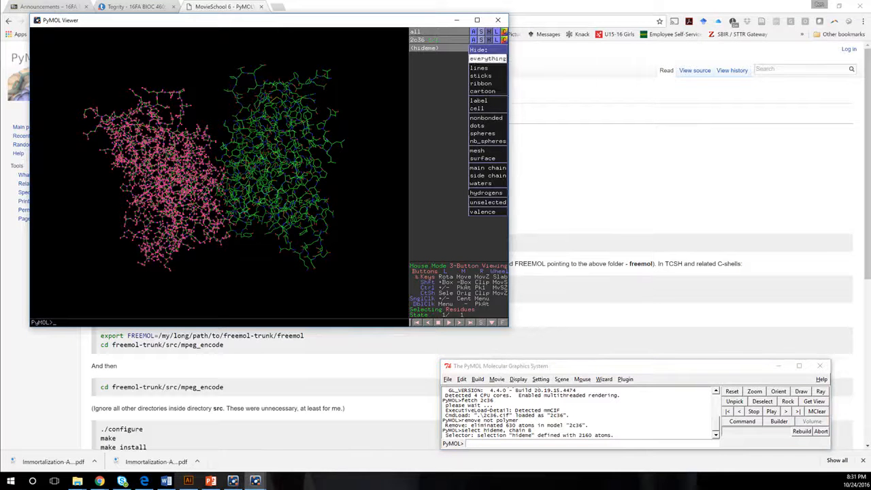
pyautogui.click(488, 58)
pyautogui.click(314, 129)
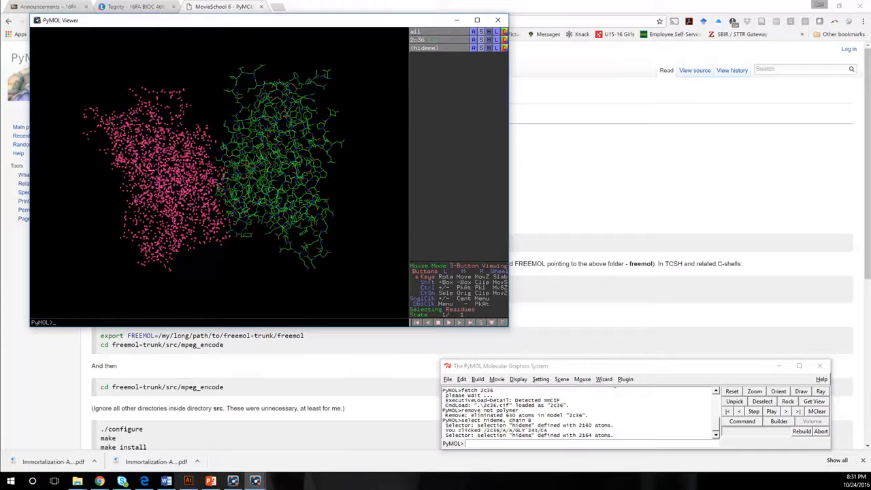
pyautogui.click(429, 48)
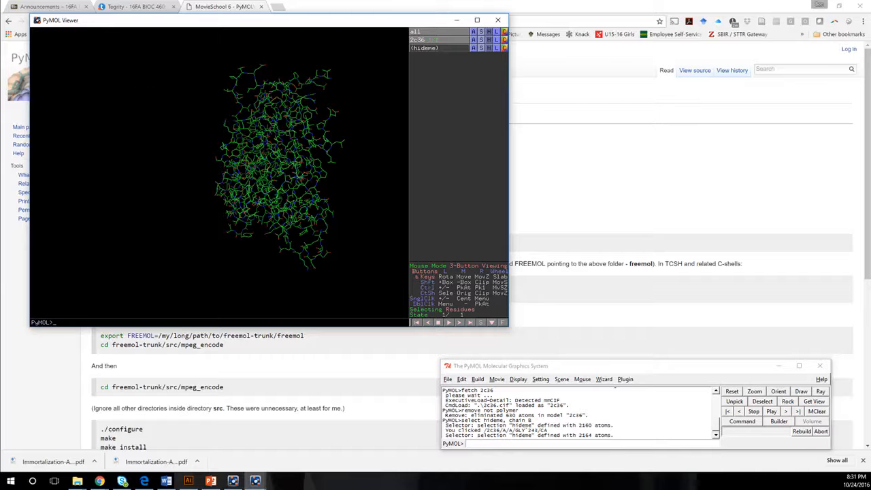
# Delete the hideme selection with the command "delete hideme".
pyautogui.click(495, 443)
pyautogui.write('de')
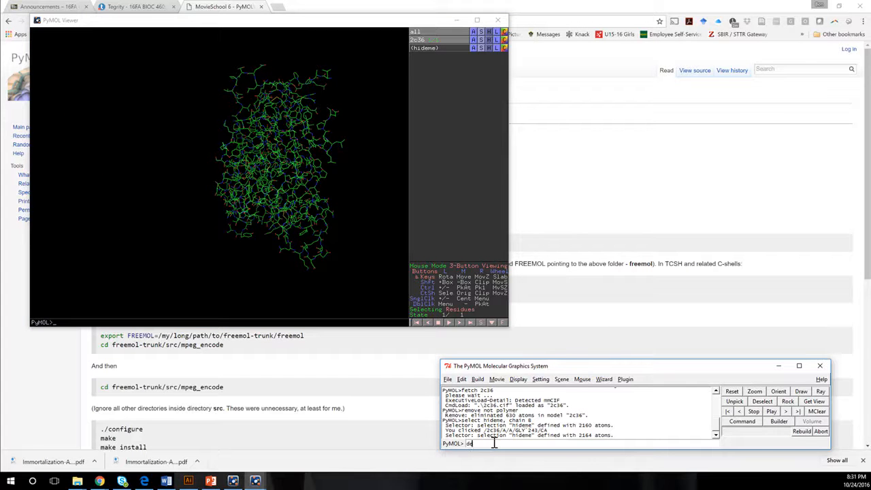
pyautogui.write('lete hideme')
pyautogui.press('Return')
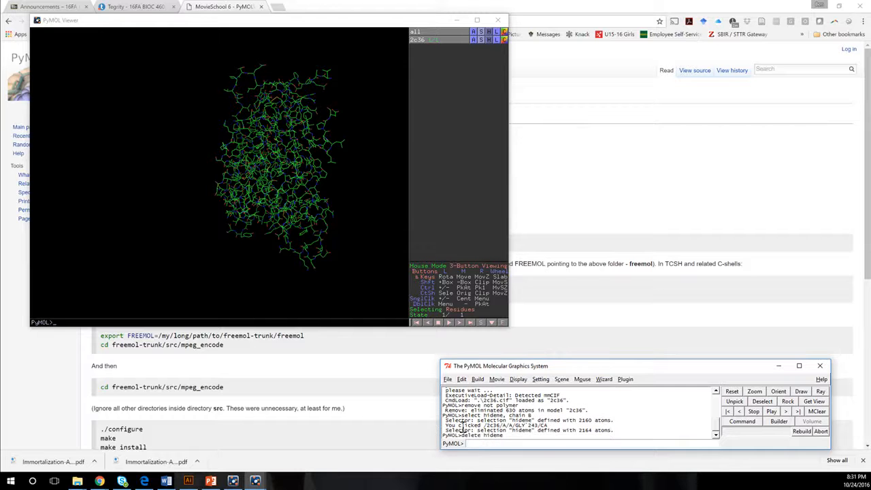
# Turn on the sequence display for the structure in the viewer.
pyautogui.click(518, 379)
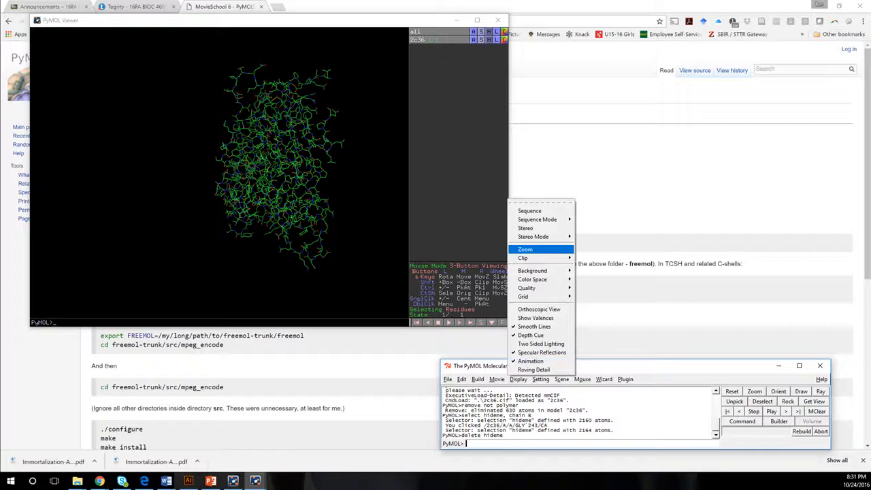
pyautogui.click(541, 211)
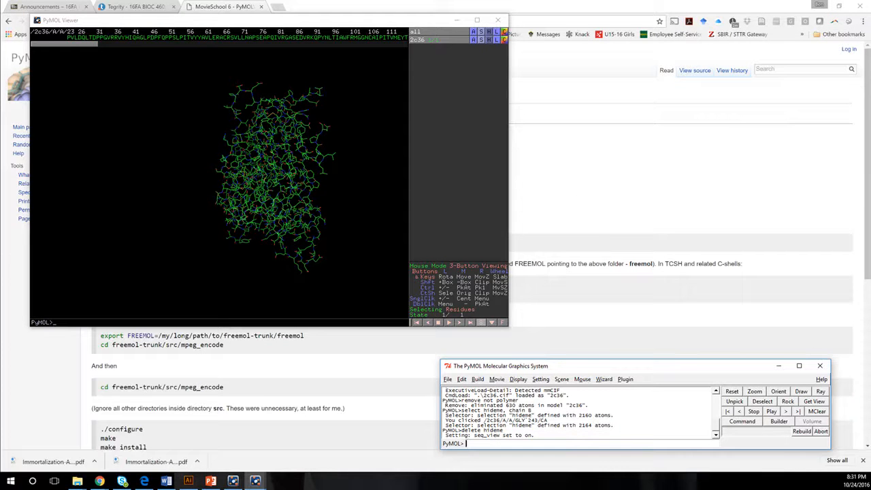
pyautogui.moveTo(63, 44)
pyautogui.mouseDown()
pyautogui.moveTo(373, 44)
pyautogui.moveTo(62, 45)
pyautogui.mouseUp()
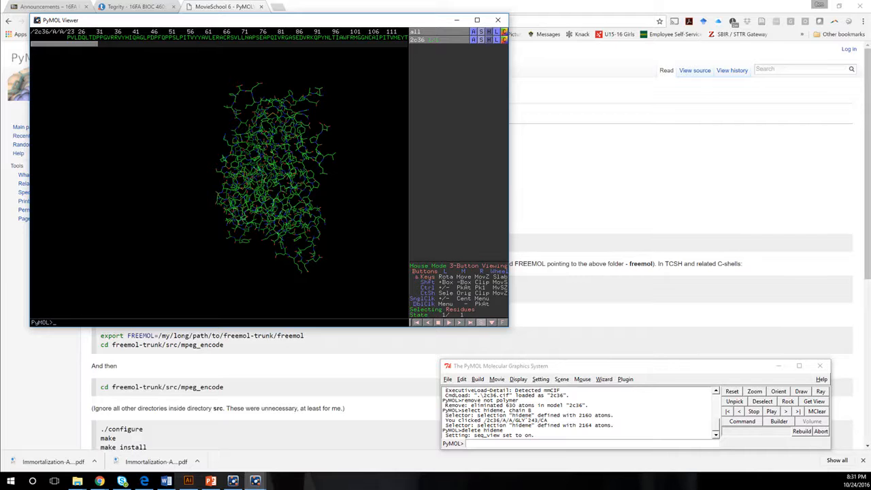
# Show all objects as spheres.
pyautogui.click(480, 31)
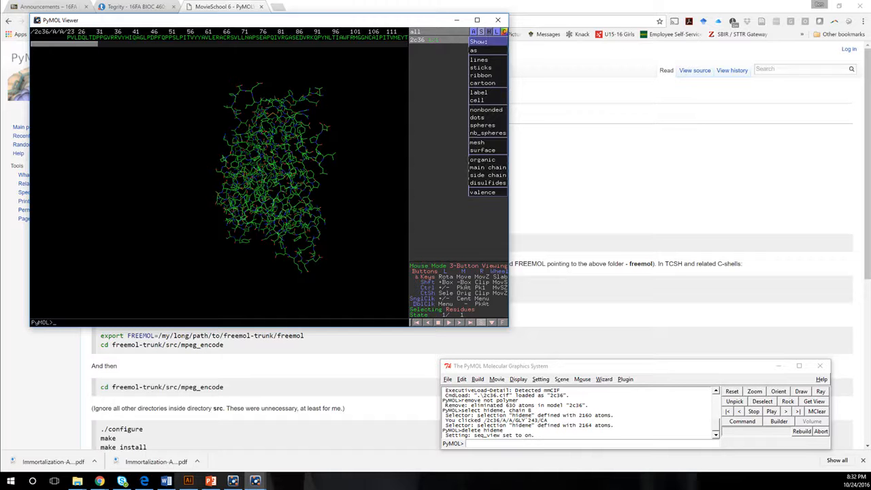
pyautogui.click(482, 125)
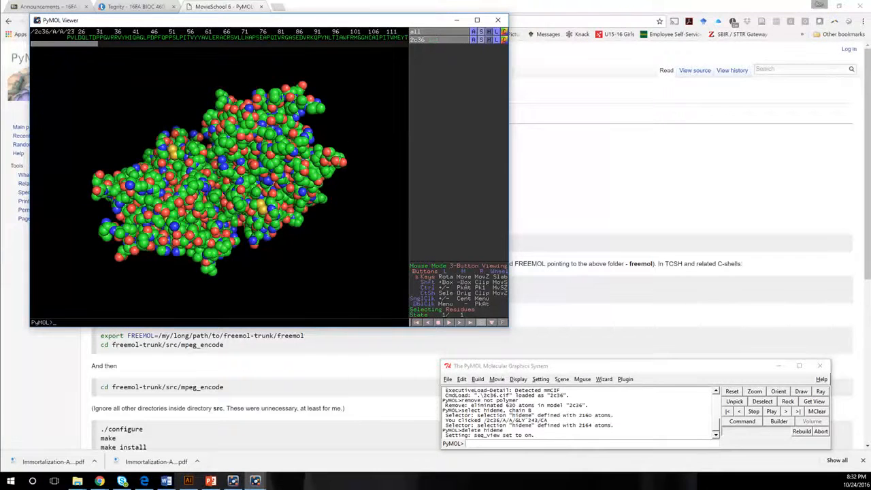
pyautogui.click(474, 444)
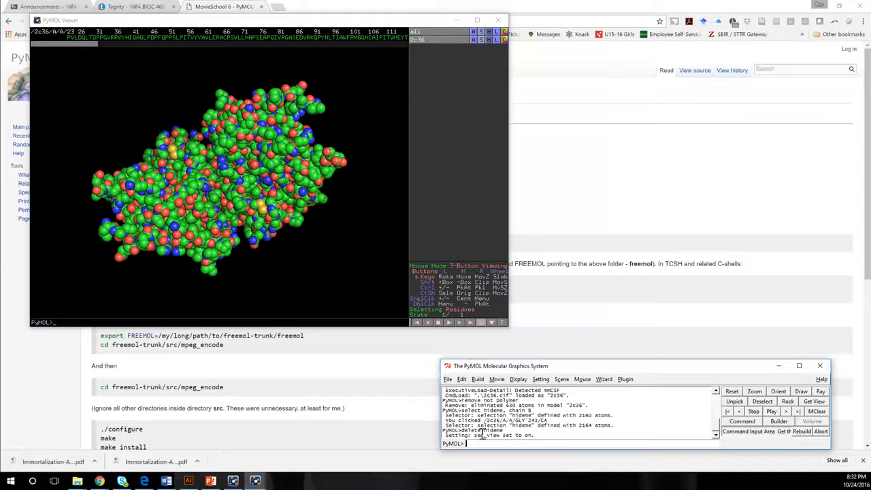
# Hide every representation of the 2c36 object.
pyautogui.click(489, 40)
pyautogui.click(486, 51)
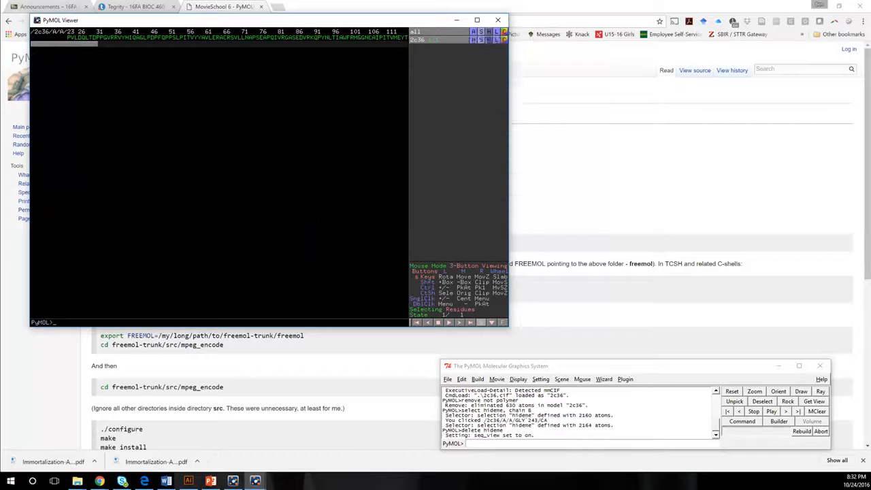
pyautogui.click(482, 40)
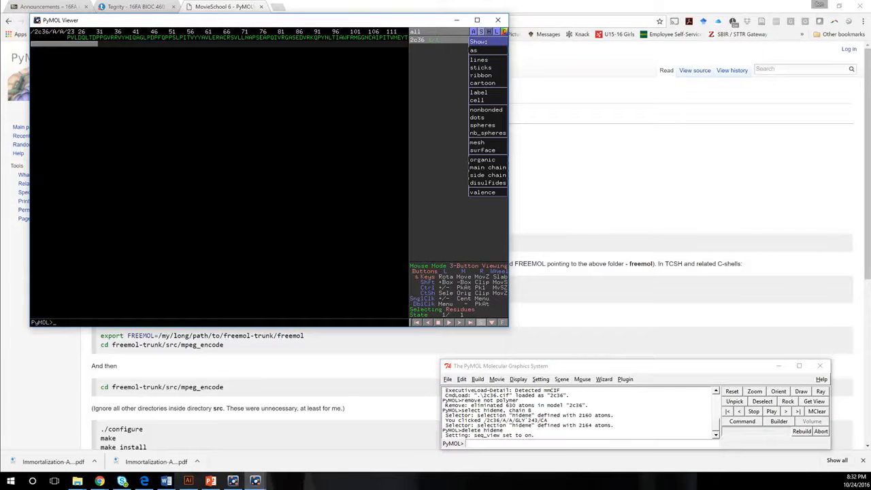
# Create a selection named gD containing chain A with the command "select gD, chain A".
pyautogui.click(489, 444)
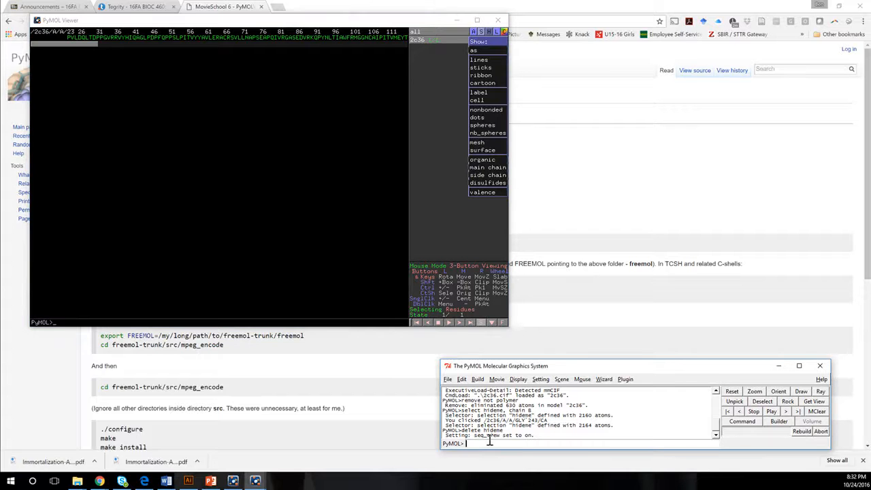
pyautogui.write('select gD, chain A')
pyautogui.press('Return')
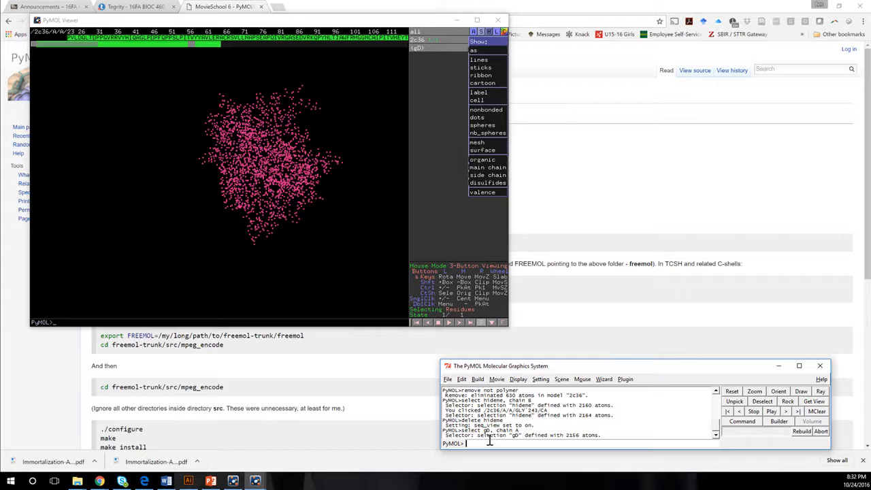
# Show the gD selection as spheres.
pyautogui.click(482, 41)
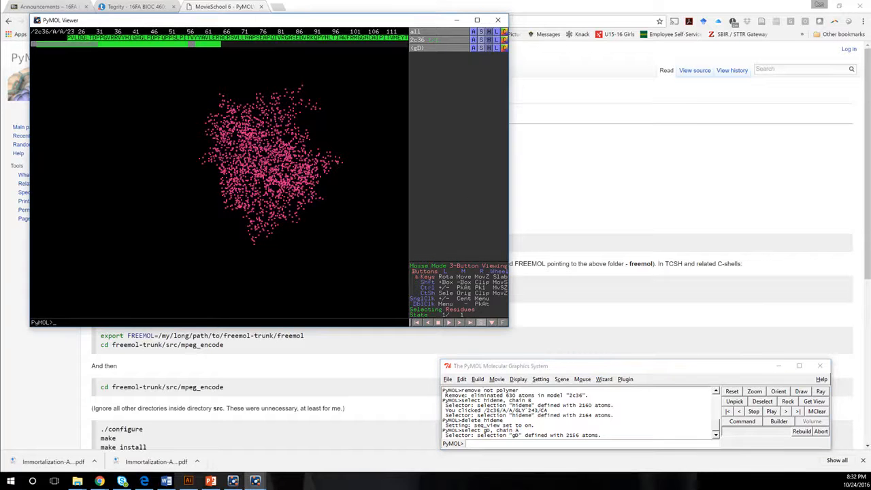
pyautogui.click(482, 48)
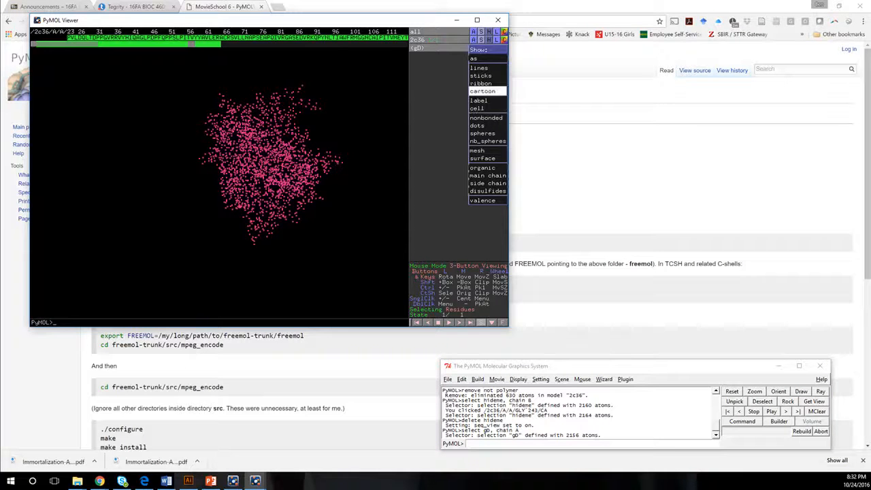
pyautogui.click(483, 132)
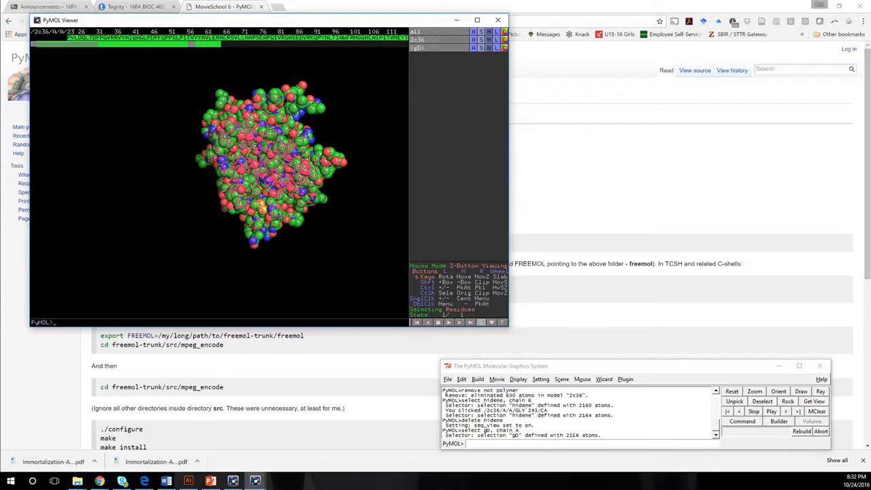
# Color the gD selection white from the grays palette.
pyautogui.click(505, 47)
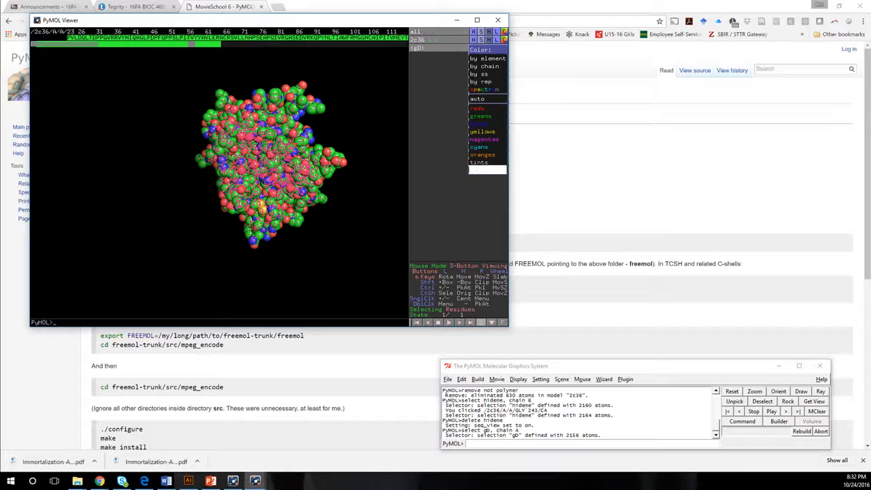
pyautogui.moveTo(488, 169)
pyautogui.click(455, 170)
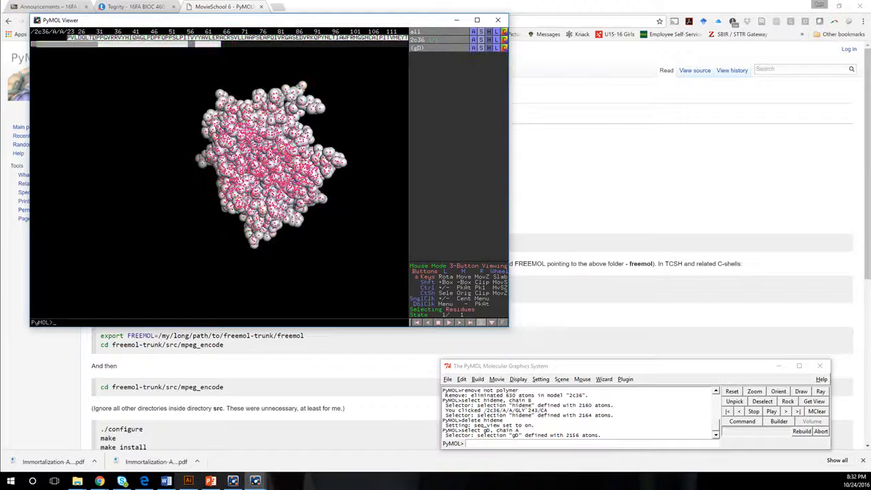
# Turn off the gD selection markers and keep the 2c36 object displayed.
pyautogui.click(426, 40)
pyautogui.click(417, 48)
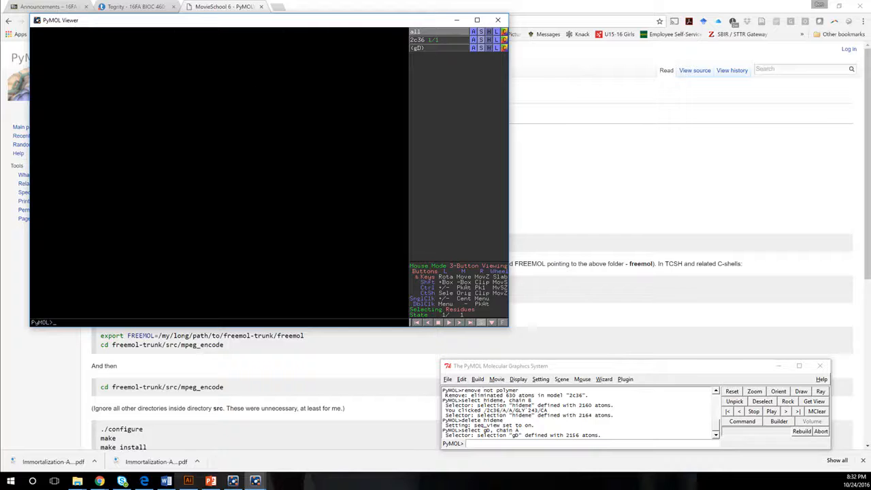
pyautogui.click(416, 40)
# Select chain A's C-terminal residues VAPQIPPNWHIPSIQDAATPYC in the sequence and color them deepsalmon.
pyautogui.moveTo(272, 167); pyautogui.dragTo(204, 132)
pyautogui.moveTo(74, 44); pyautogui.dragTo(297, 38)
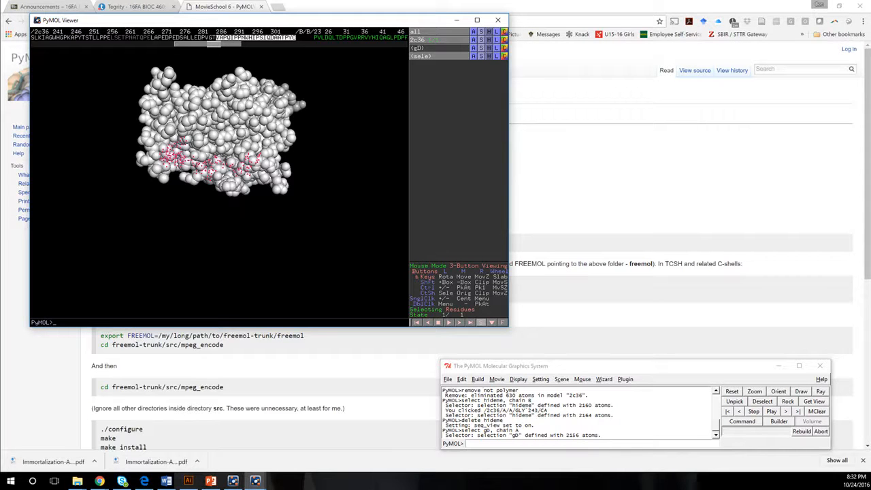
pyautogui.click(504, 56)
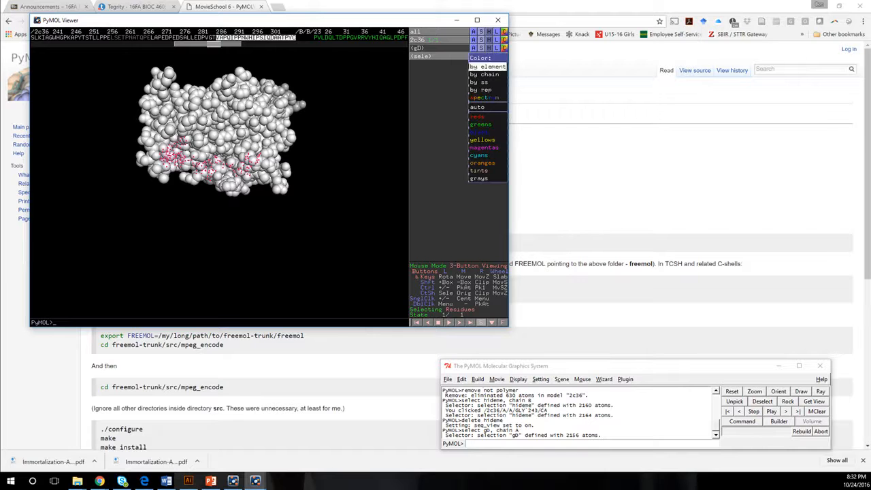
pyautogui.moveTo(488, 139)
pyautogui.moveTo(487, 116)
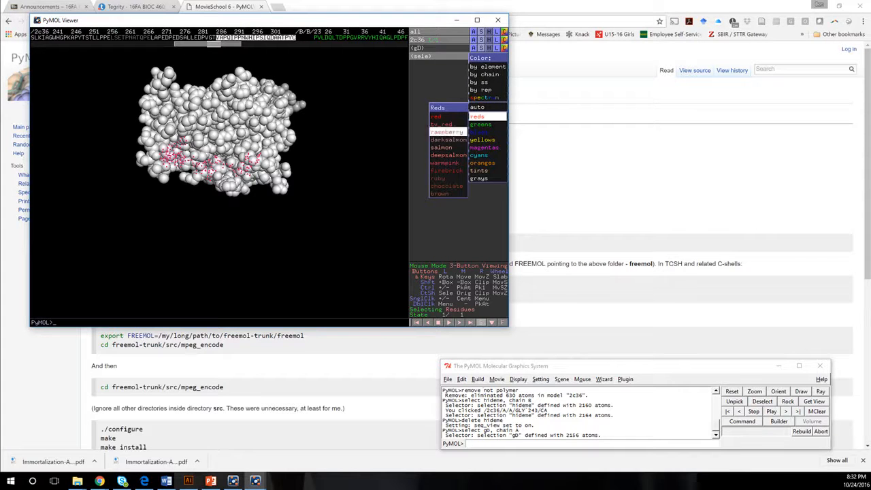
pyautogui.click(449, 156)
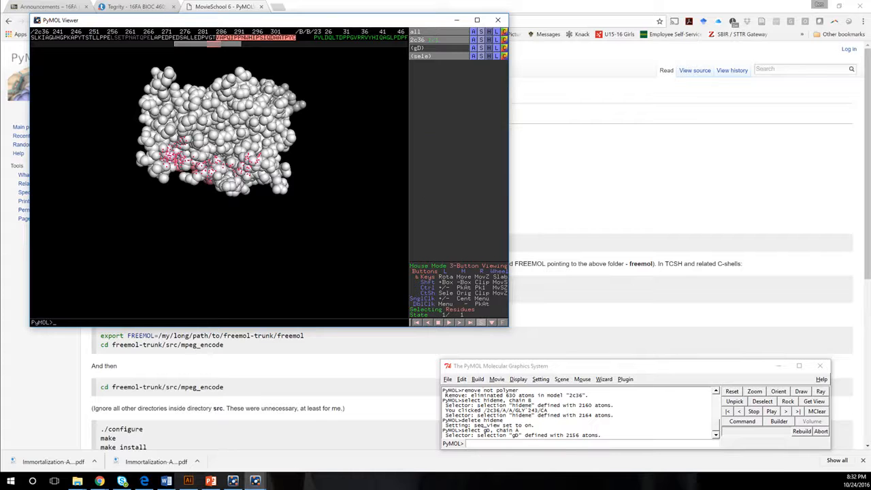
# Rotate the structure so the deepsalmon residues face the viewer, and start movie playback with the command "mplay".
pyautogui.moveTo(221, 136); pyautogui.dragTo(236, 184)
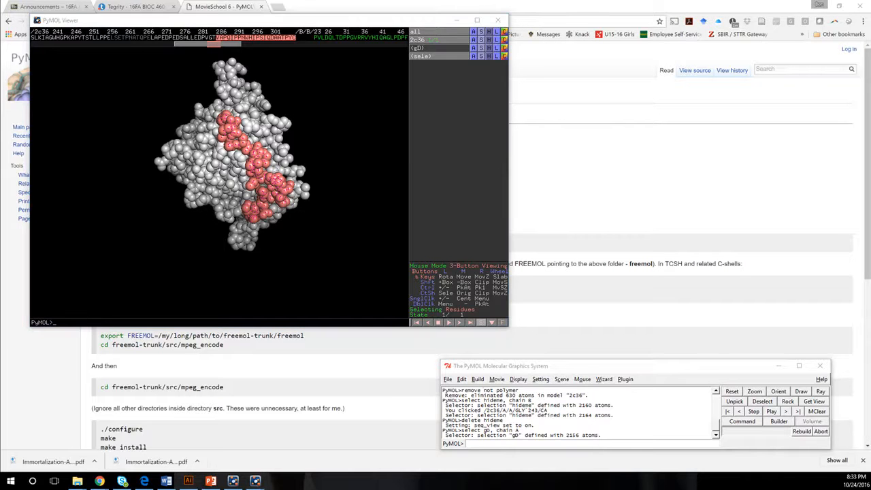
pyautogui.click(509, 447)
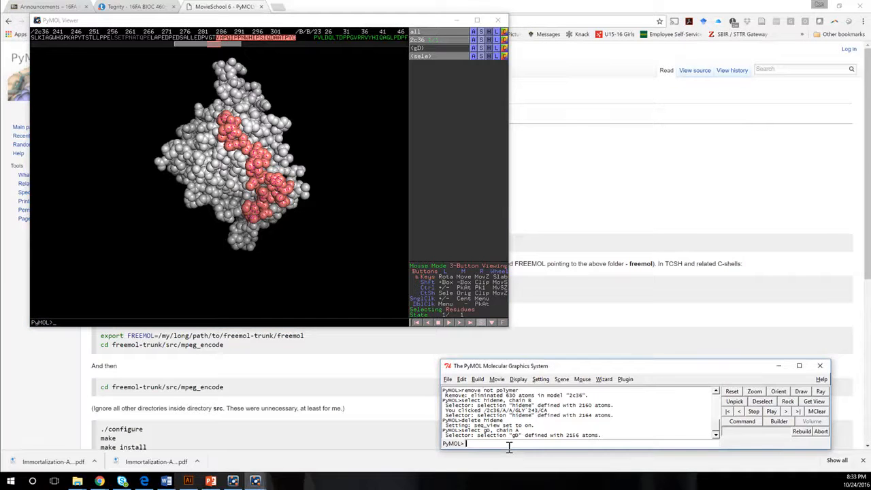
pyautogui.write('mplay')
pyautogui.press('Return')
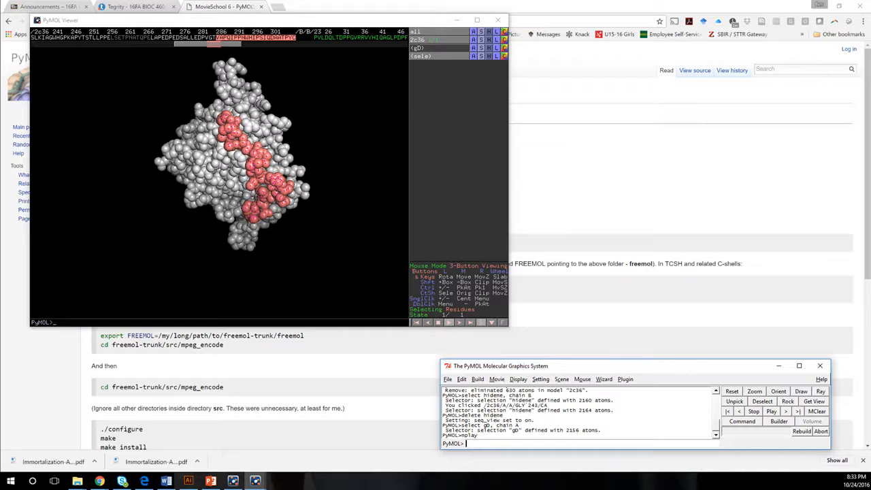
# Program an X-Roll camera loop lasting 8 seconds for the movie.
pyautogui.click(497, 379)
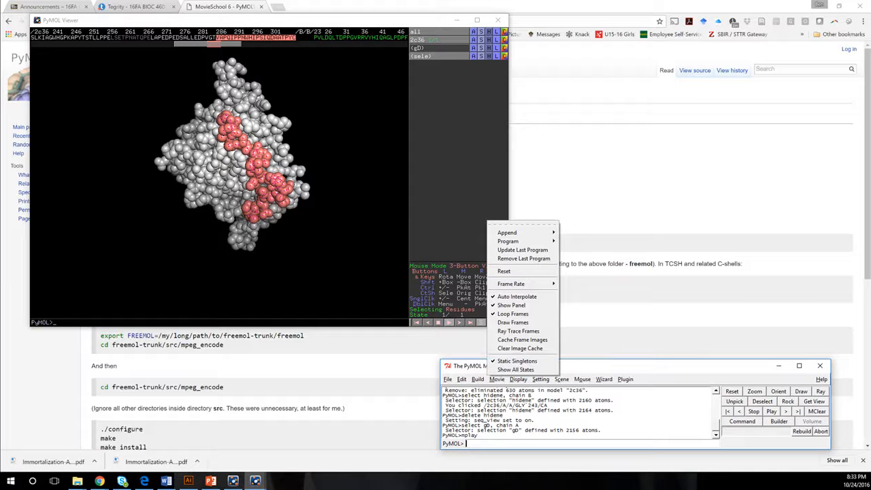
pyautogui.moveTo(510, 241)
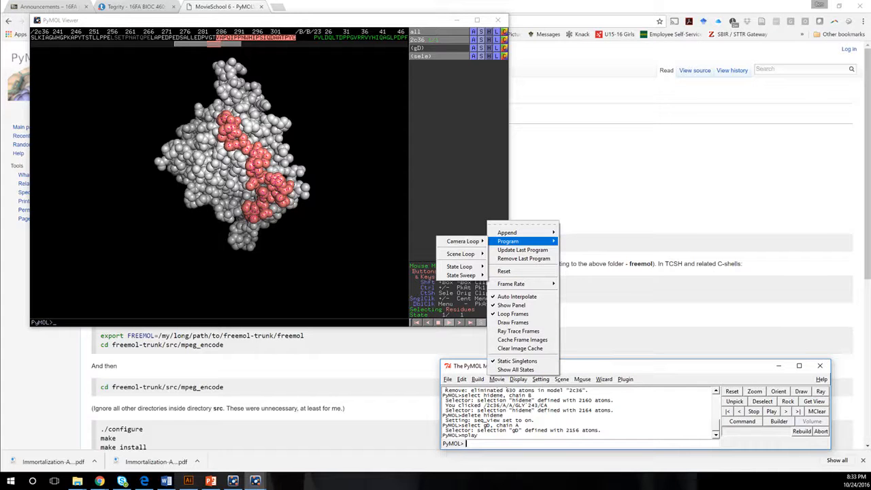
pyautogui.moveTo(463, 241)
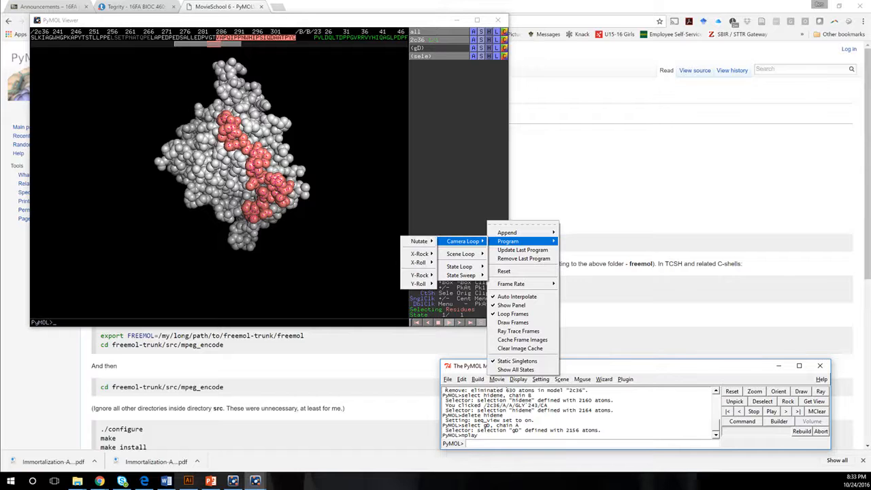
pyautogui.moveTo(420, 253)
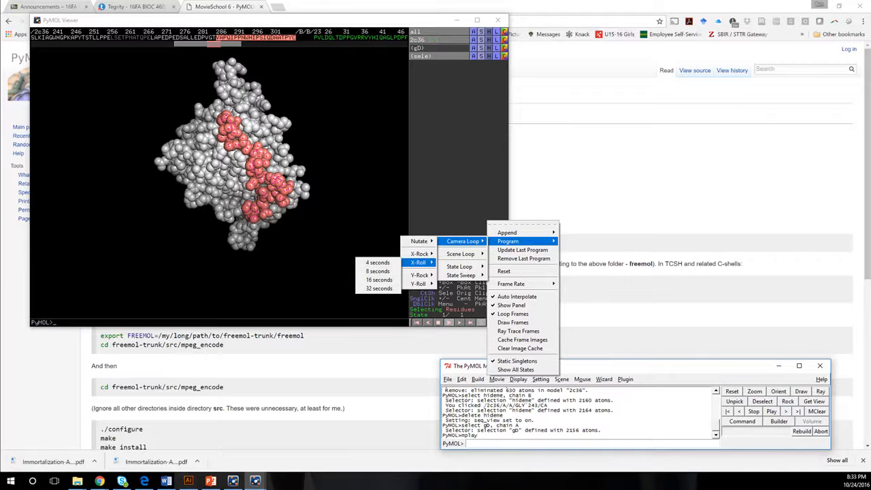
pyautogui.click(378, 271)
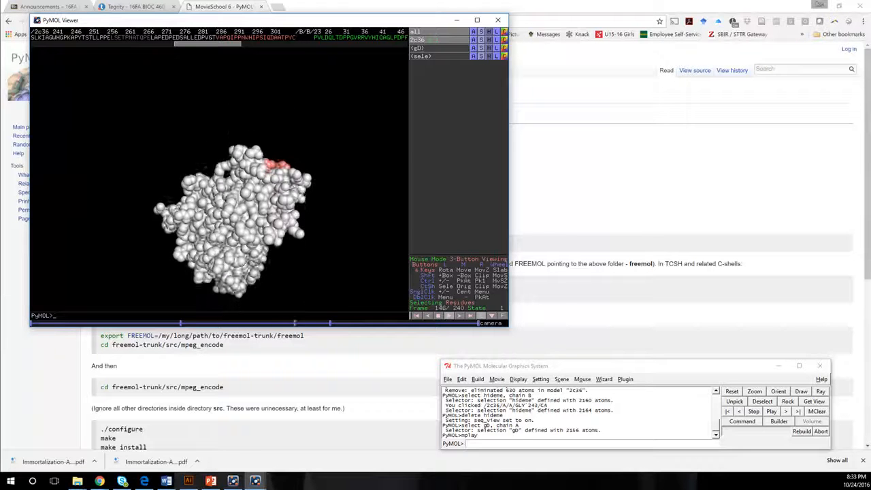
# Program a Y-Roll camera loop lasting 8 seconds for the movie.
pyautogui.click(497, 379)
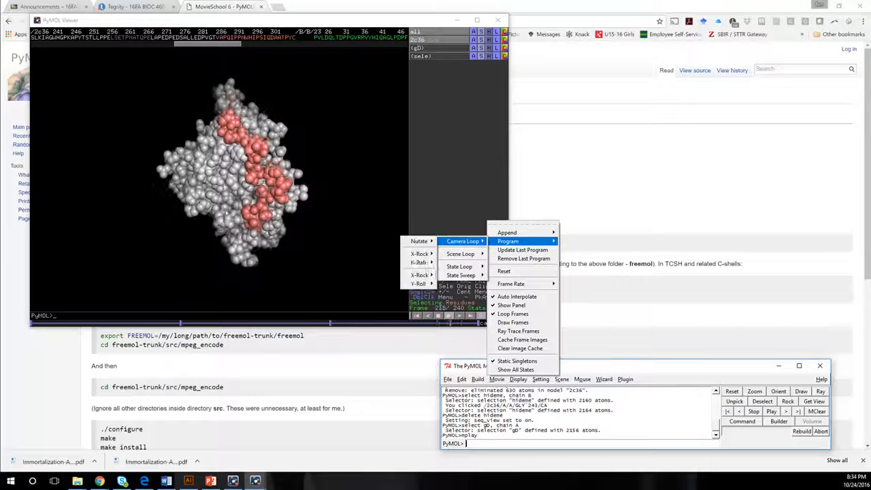
pyautogui.moveTo(418, 284)
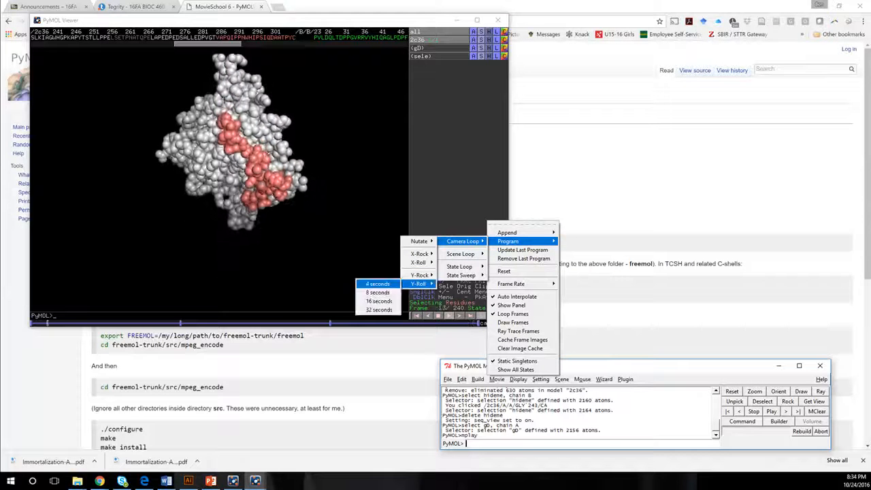
pyautogui.click(378, 292)
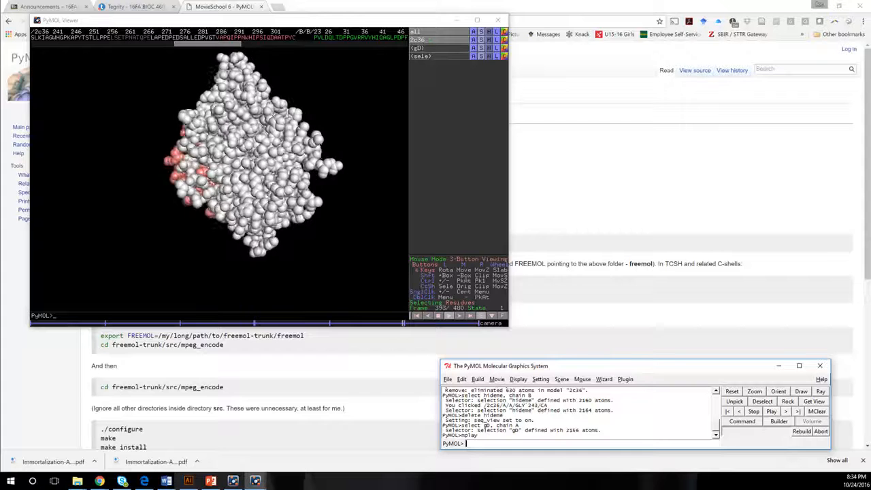
# Try to program a Steady scene loop with 8 seconds for each scene.
pyautogui.click(497, 379)
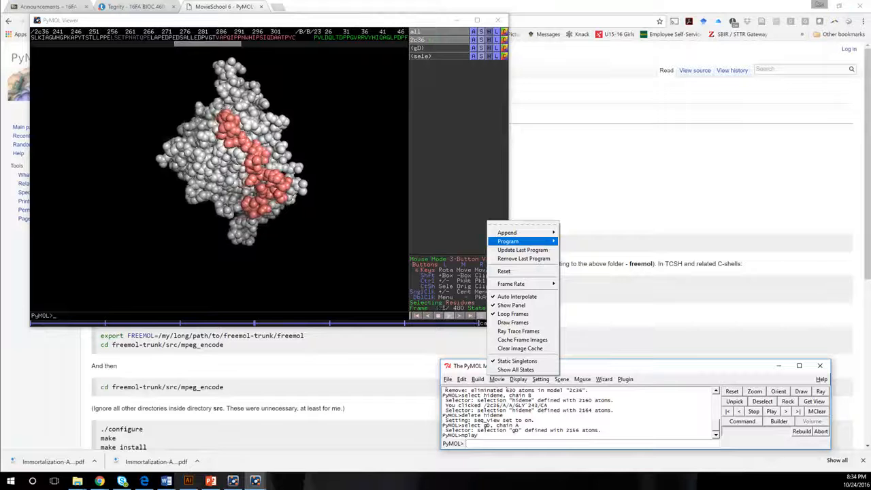
pyautogui.moveTo(517, 242)
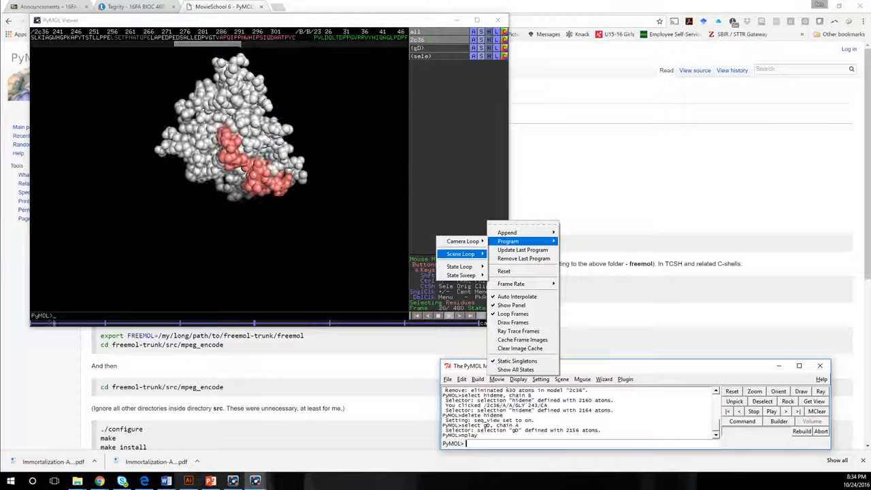
pyautogui.moveTo(461, 254)
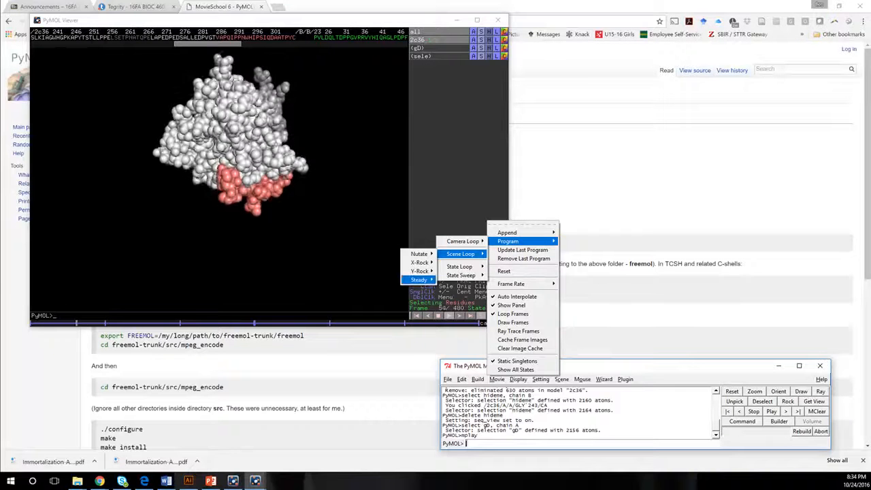
pyautogui.moveTo(419, 280)
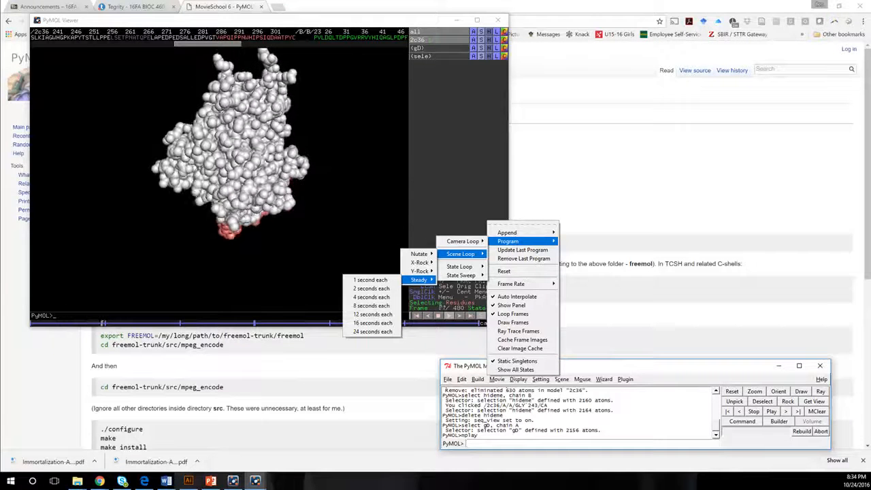
pyautogui.click(372, 305)
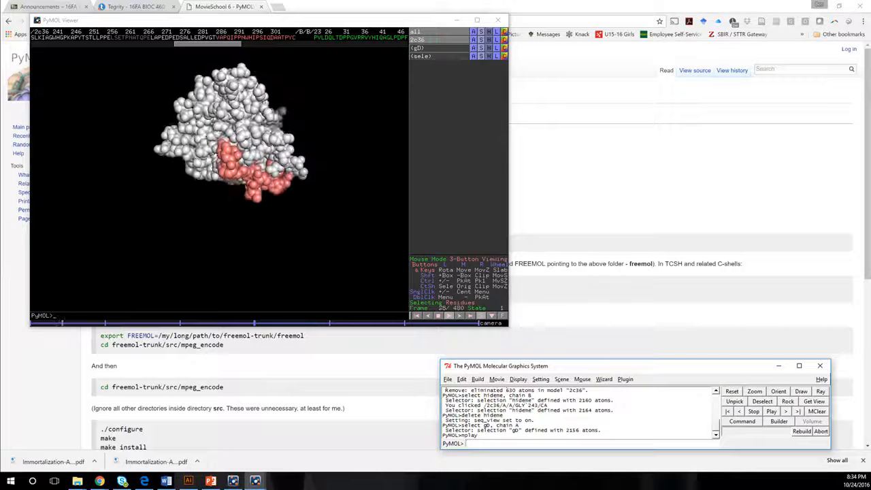
pyautogui.click(99, 481)
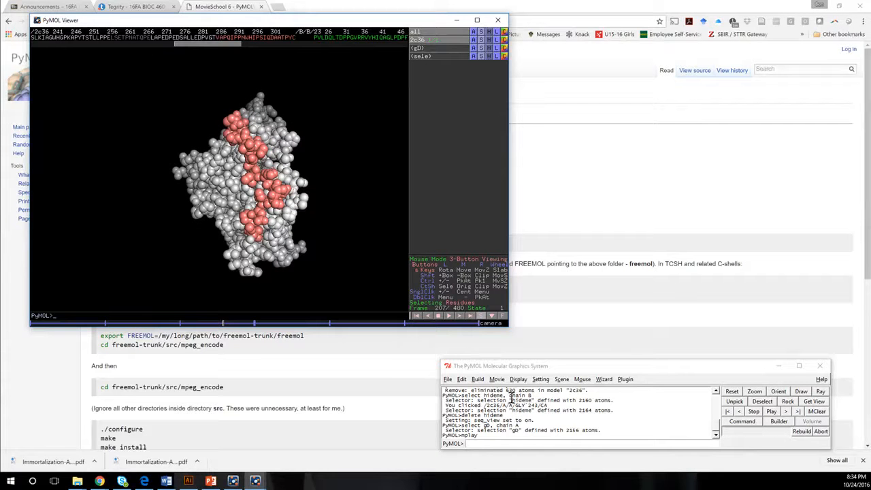
pyautogui.click(478, 379)
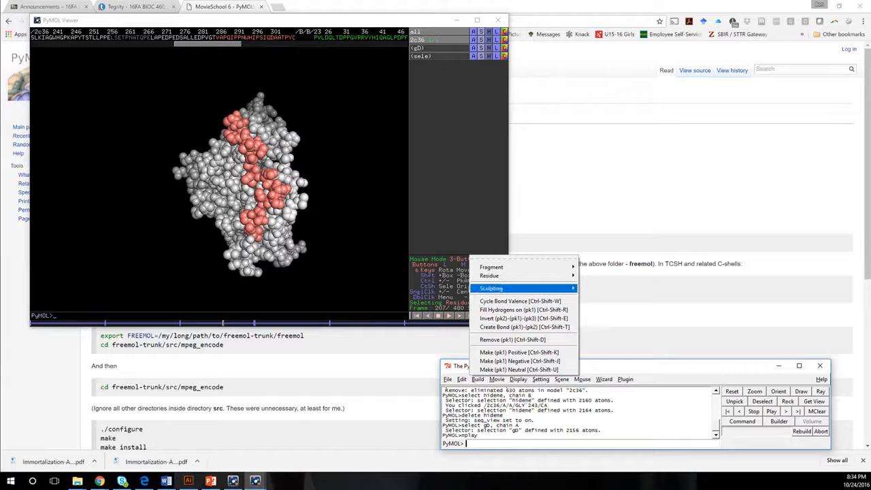
# Add a proline residue fragment, and store the current view of the sphere model as scene F1.
pyautogui.moveTo(490, 276)
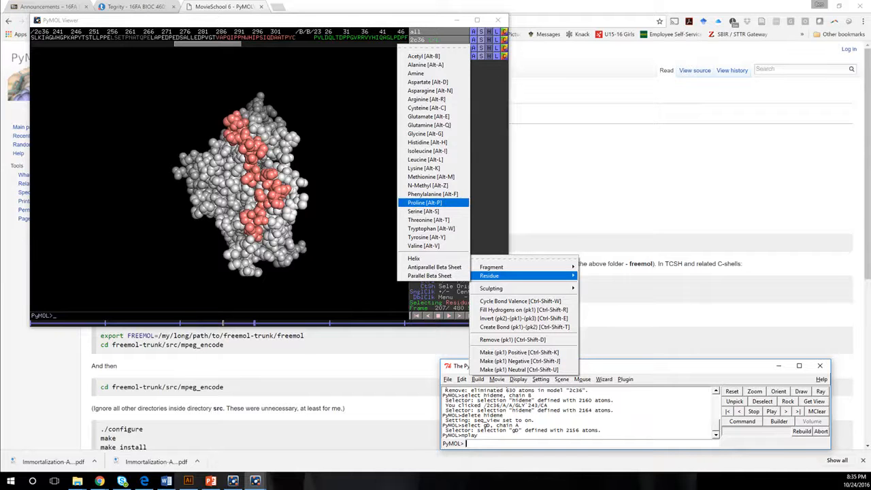
pyautogui.click(429, 202)
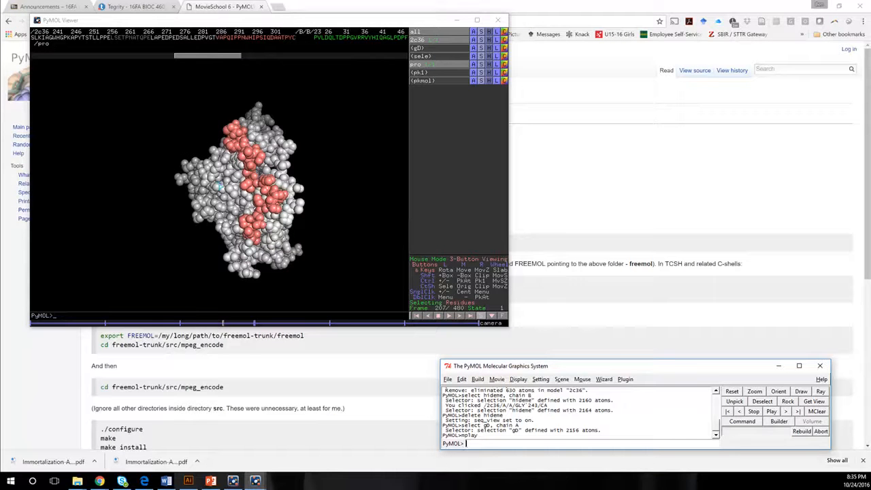
pyautogui.click(562, 379)
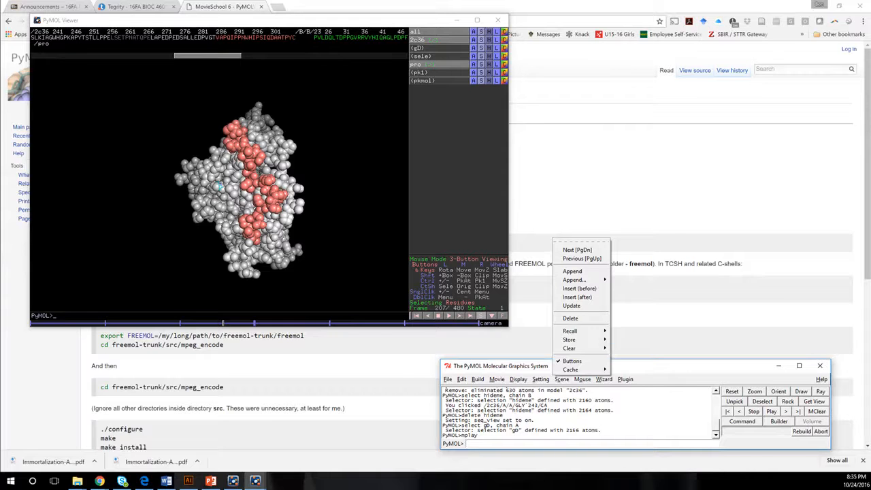
pyautogui.moveTo(579, 339)
pyautogui.click(538, 339)
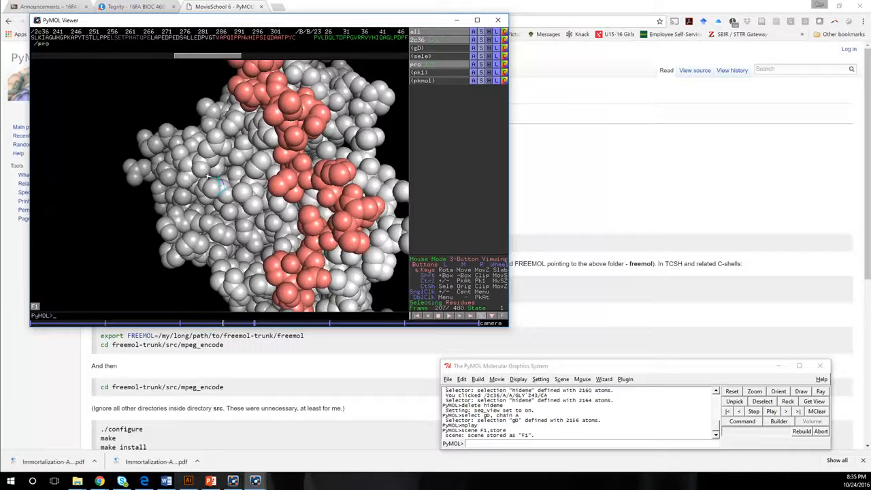
# Hide the spheres of 2c36 and show the structure as a cartoon instead.
pyautogui.click(481, 32)
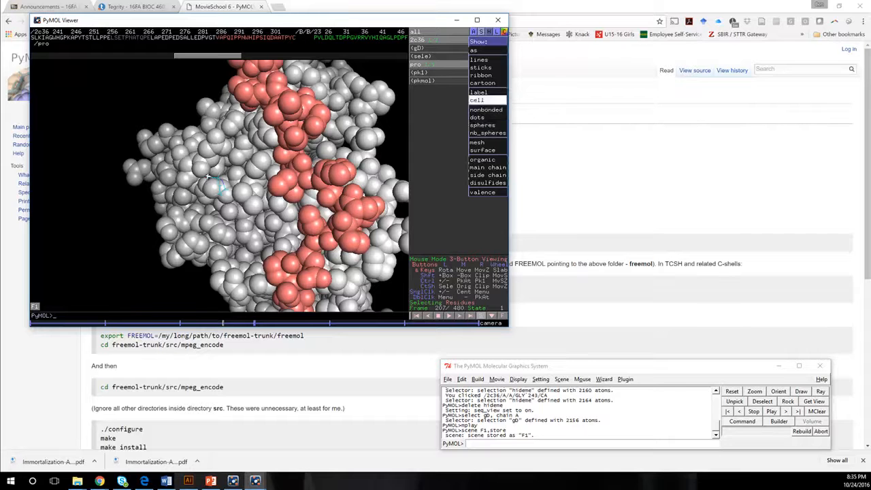
pyautogui.click(483, 125)
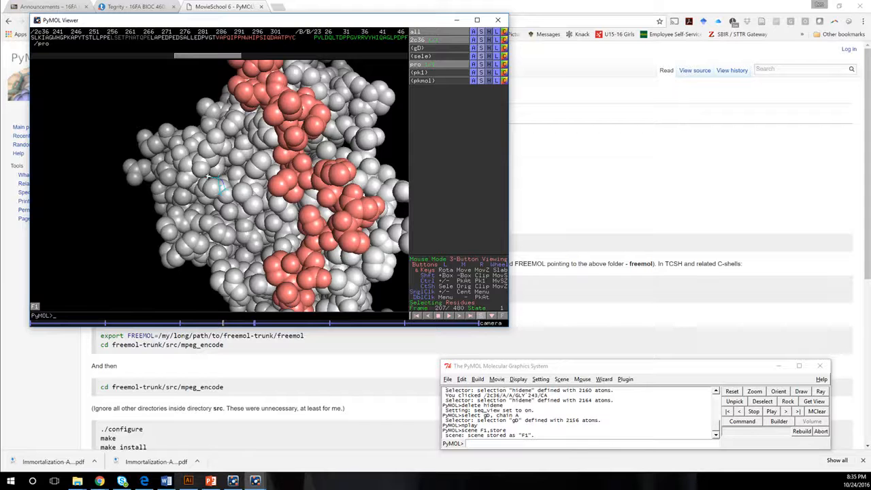
pyautogui.click(489, 39)
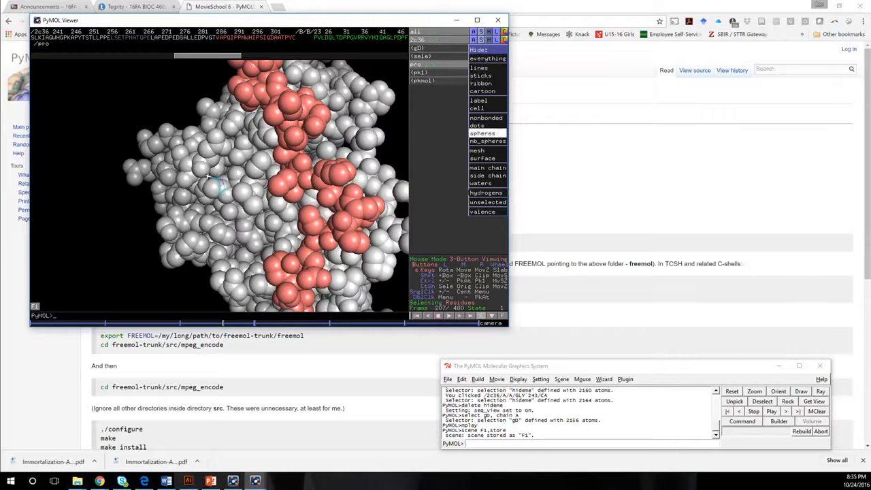
pyautogui.click(485, 134)
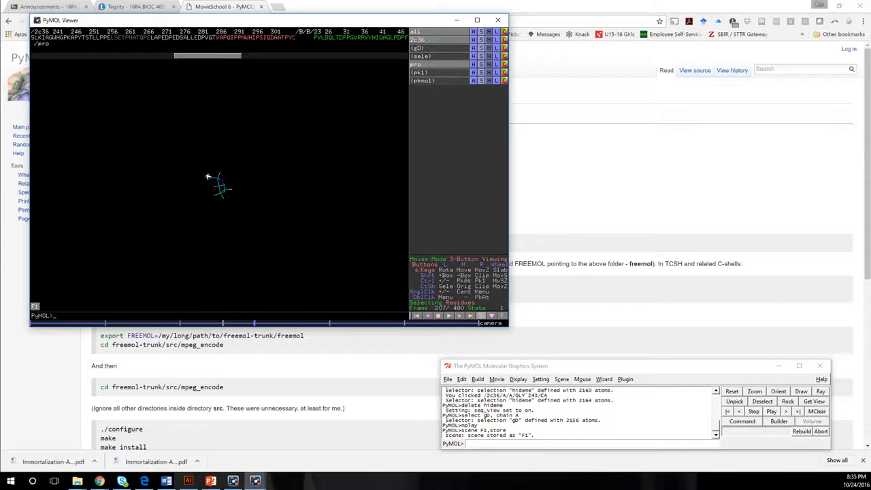
pyautogui.click(481, 39)
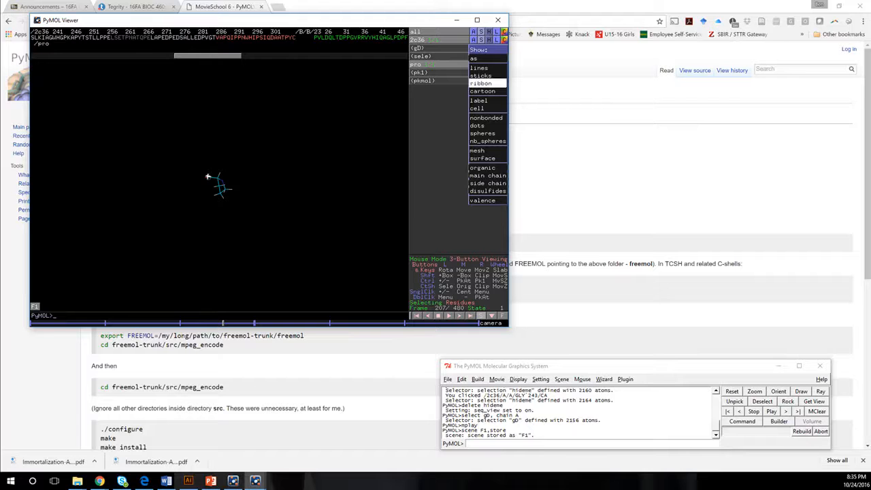
pyautogui.click(485, 93)
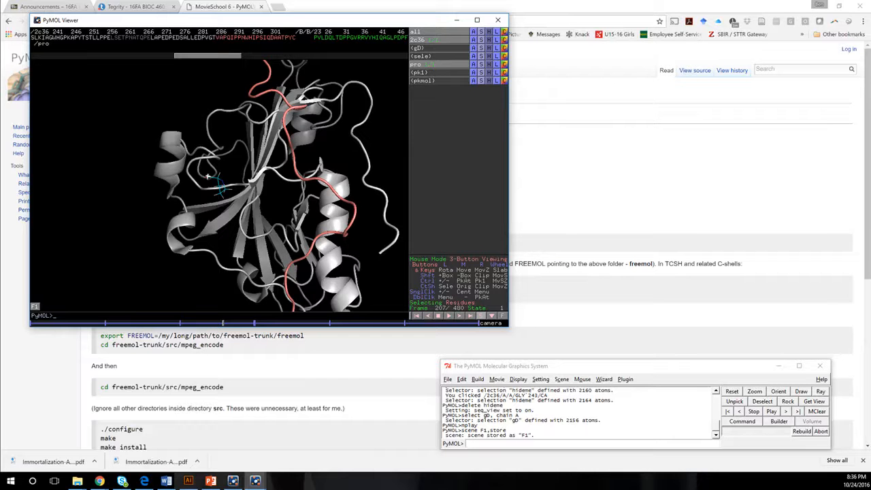
# Try showing all side chains of 2c36 as sticks, and hide the side chains again.
pyautogui.click(481, 39)
pyautogui.moveTo(487, 184)
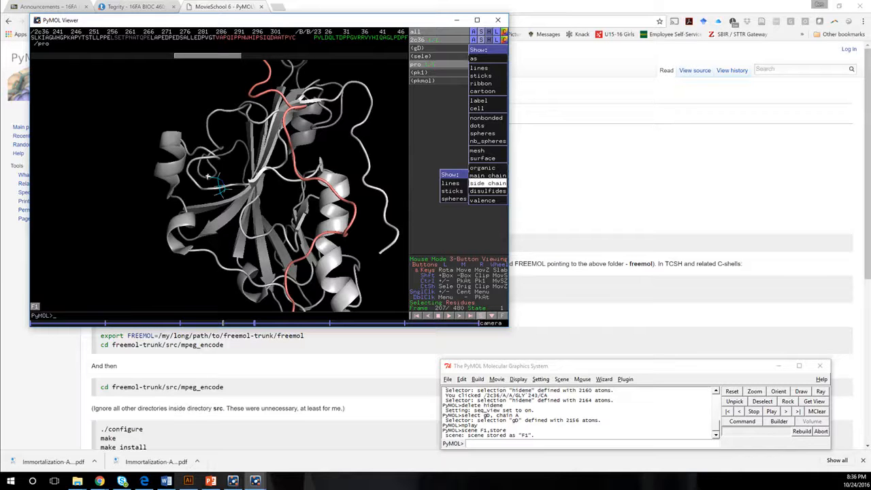
pyautogui.click(452, 190)
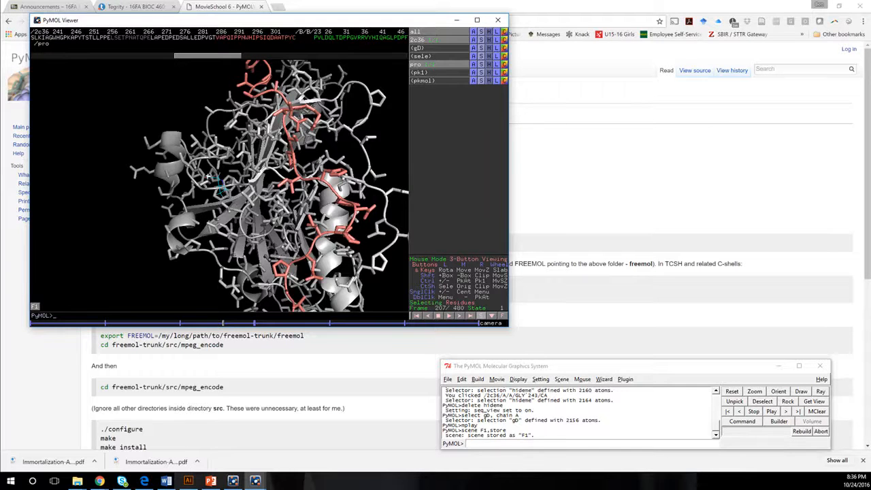
pyautogui.click(480, 40)
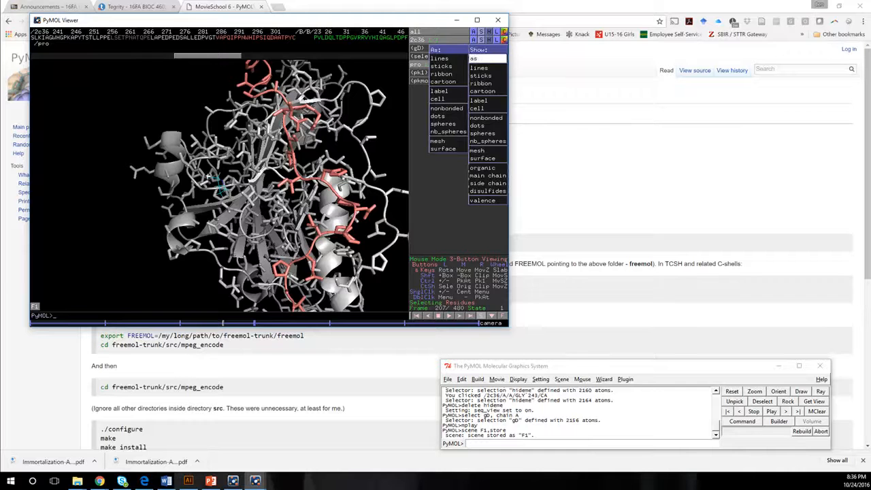
pyautogui.moveTo(487, 183)
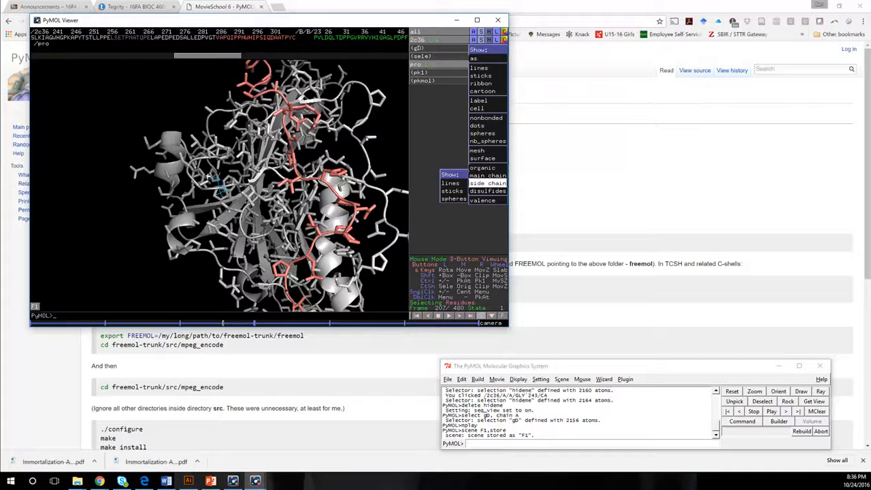
pyautogui.click(486, 118)
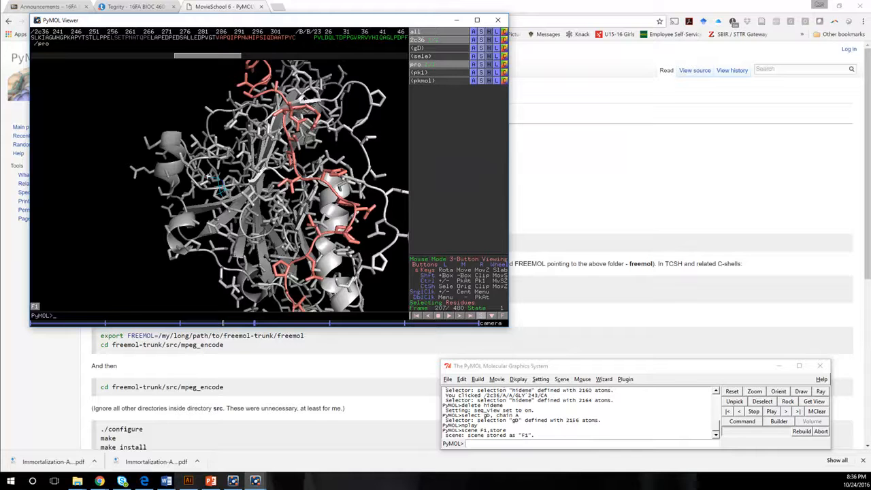
pyautogui.click(489, 40)
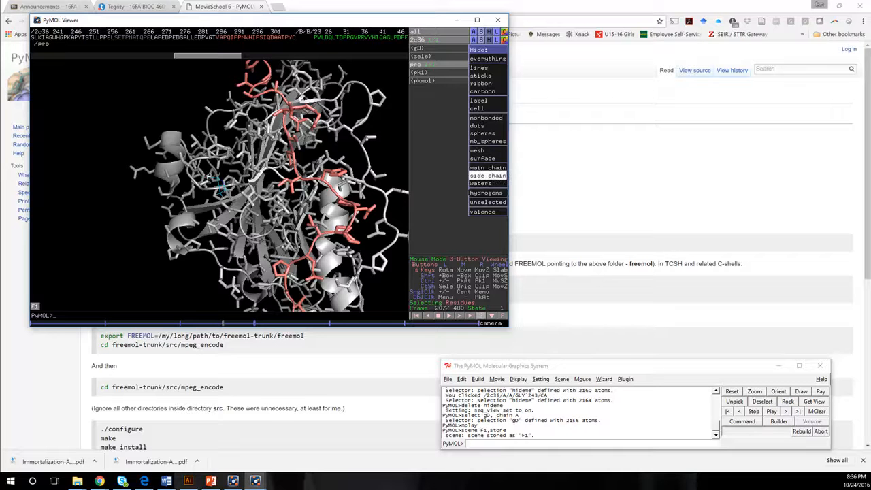
pyautogui.click(487, 175)
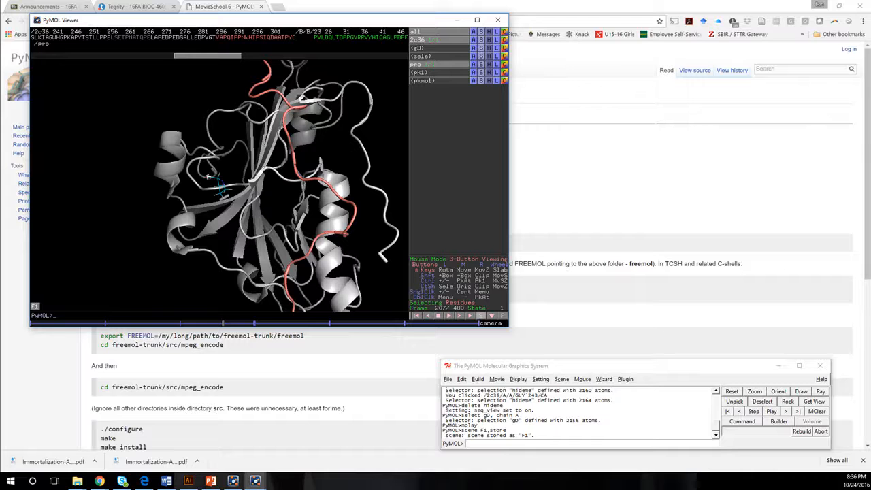
# Show the side chains of the gD selection as sticks and color the selection by element, keeping its carbon color.
pyautogui.click(480, 40)
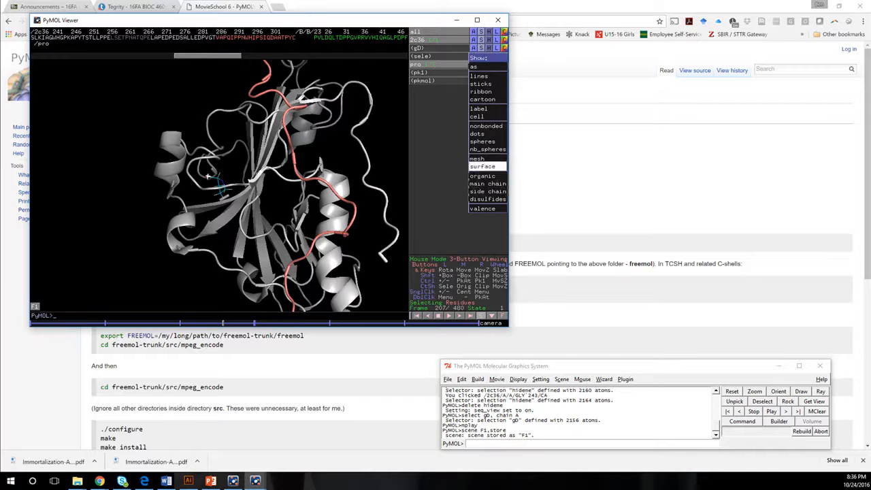
pyautogui.moveTo(487, 191)
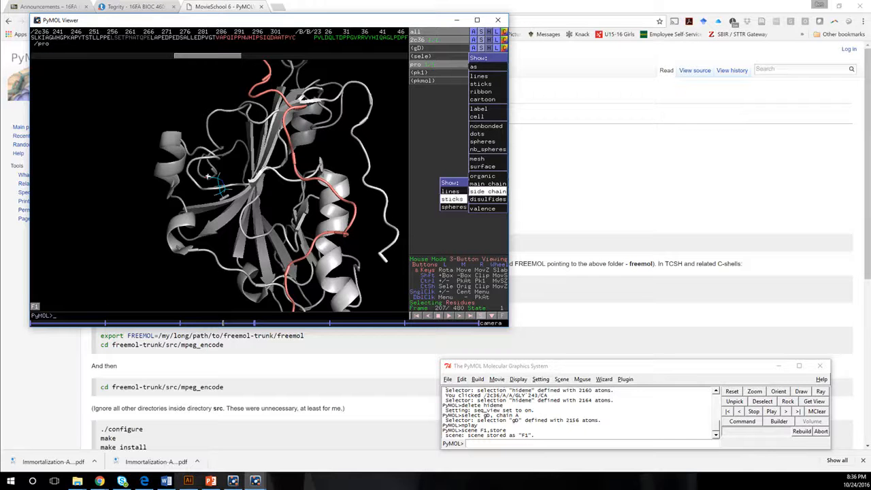
pyautogui.click(452, 199)
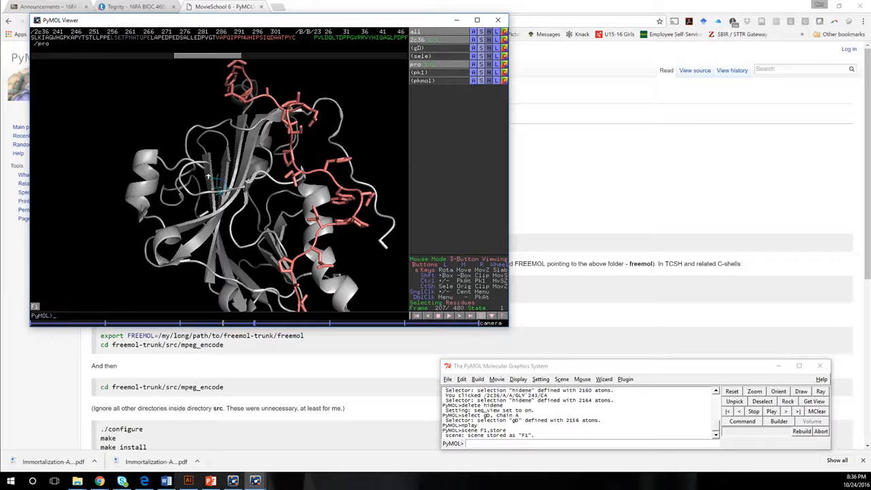
pyautogui.click(504, 48)
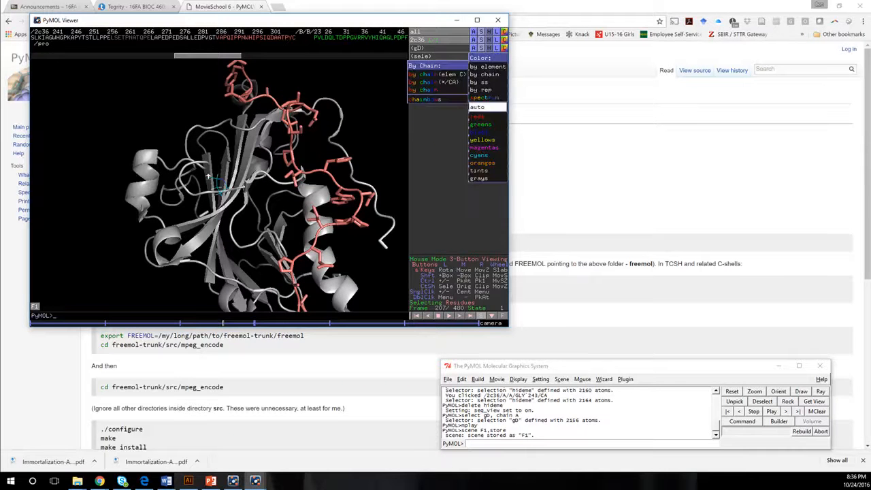
pyautogui.moveTo(485, 74)
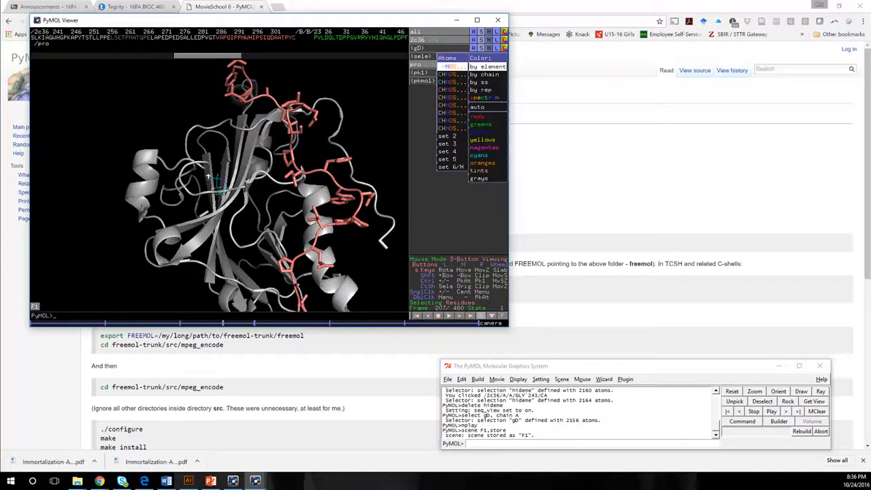
pyautogui.click(453, 66)
# Frame a rotated close-up of the deepsalmon residues' side chains and store it as scene F2.
pyautogui.moveTo(302, 169); pyautogui.dragTo(147, 214)
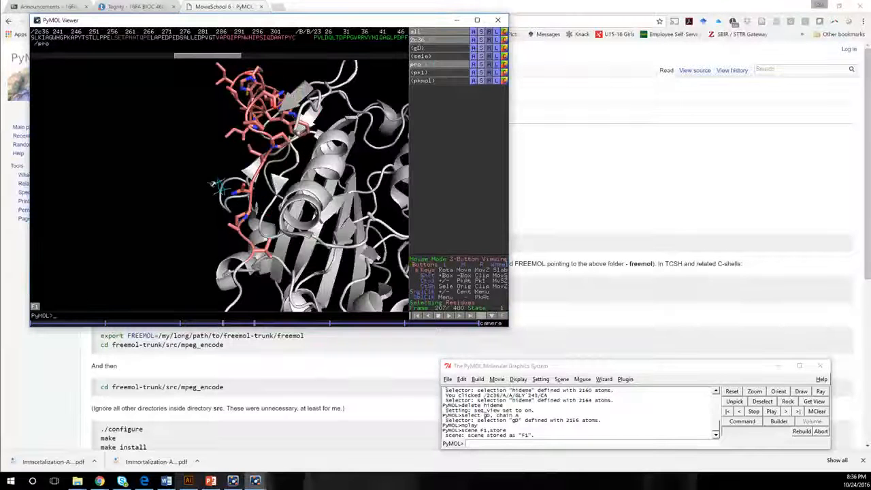
pyautogui.moveTo(146, 204); pyautogui.dragTo(148, 250, button='right')
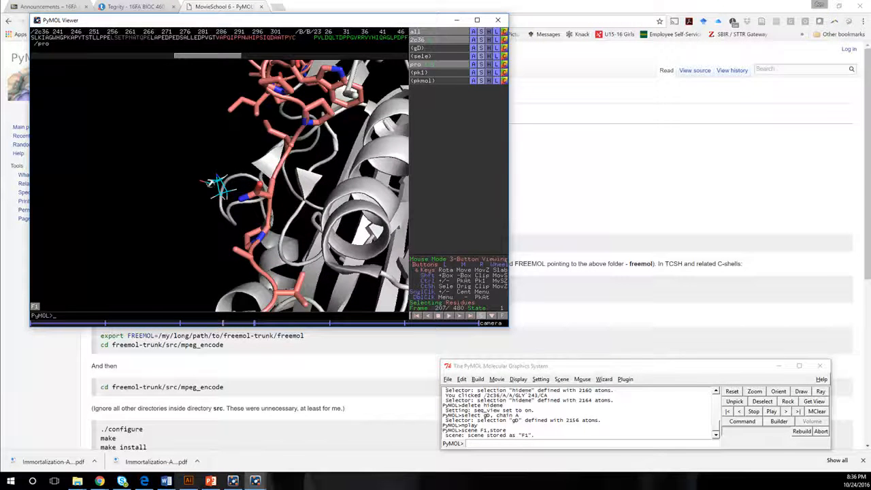
pyautogui.moveTo(148, 231); pyautogui.dragTo(208, 170)
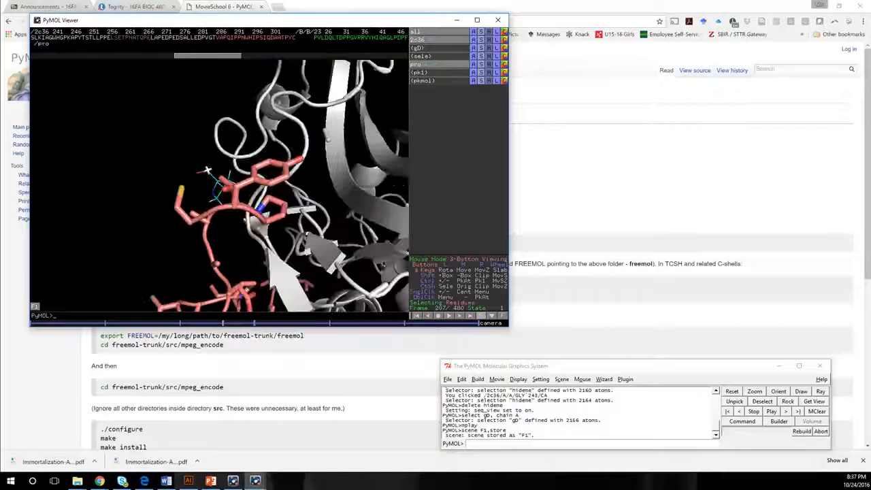
pyautogui.click(497, 379)
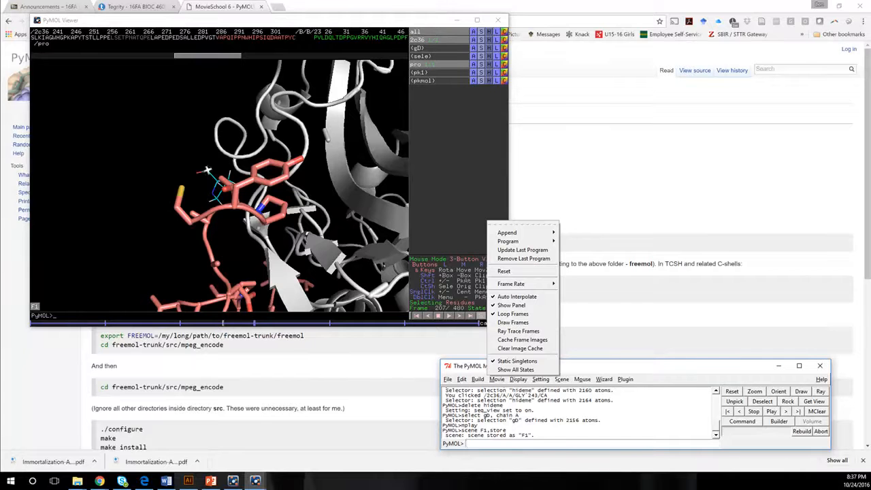
pyautogui.click(562, 379)
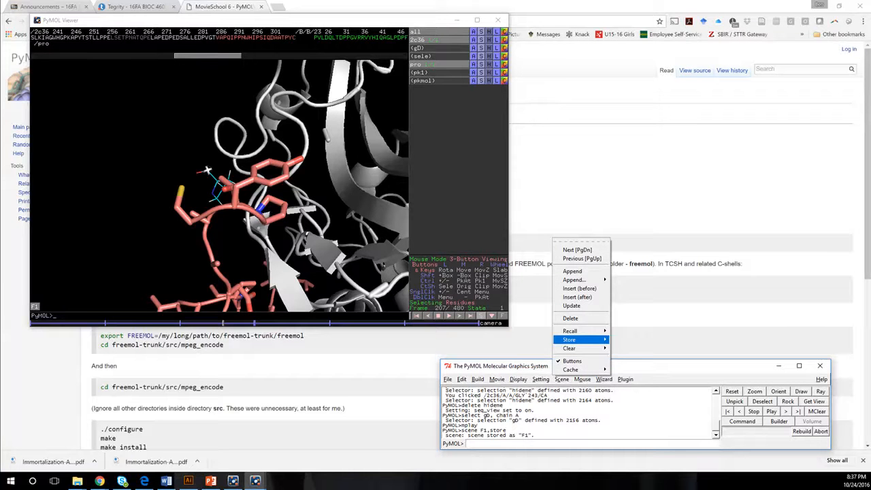
pyautogui.moveTo(569, 339)
pyautogui.click(540, 349)
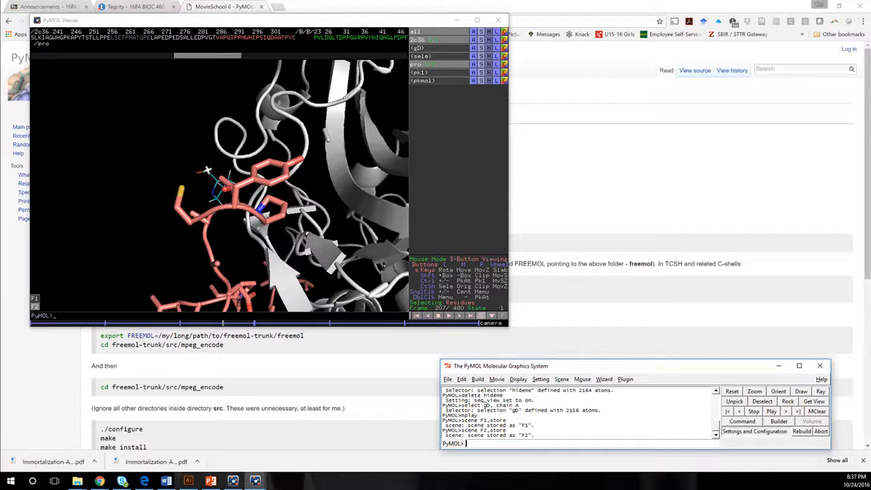
# Program a Y-Rock scene loop of 30 degrees over 4 seconds for the movie.
pyautogui.click(497, 379)
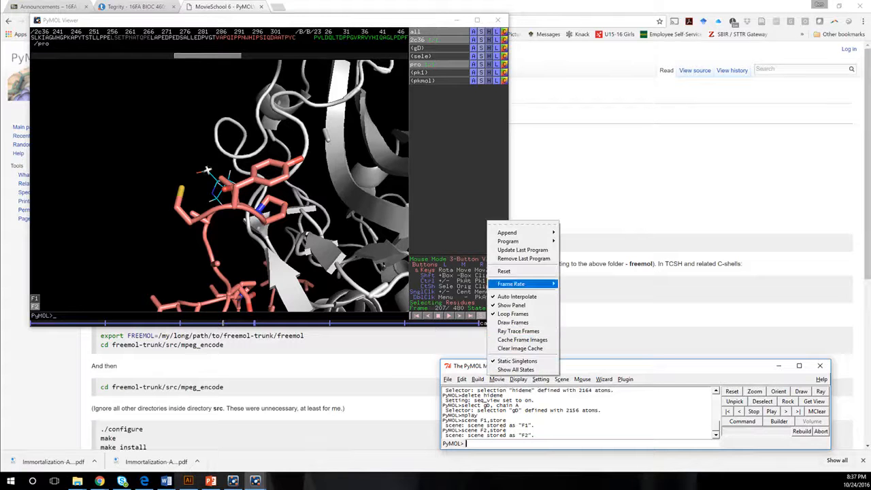
pyautogui.moveTo(534, 242)
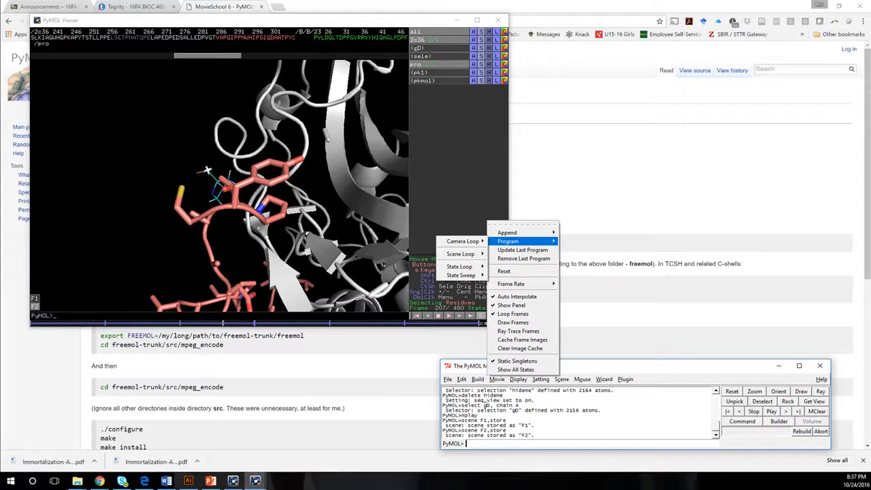
pyautogui.moveTo(470, 254)
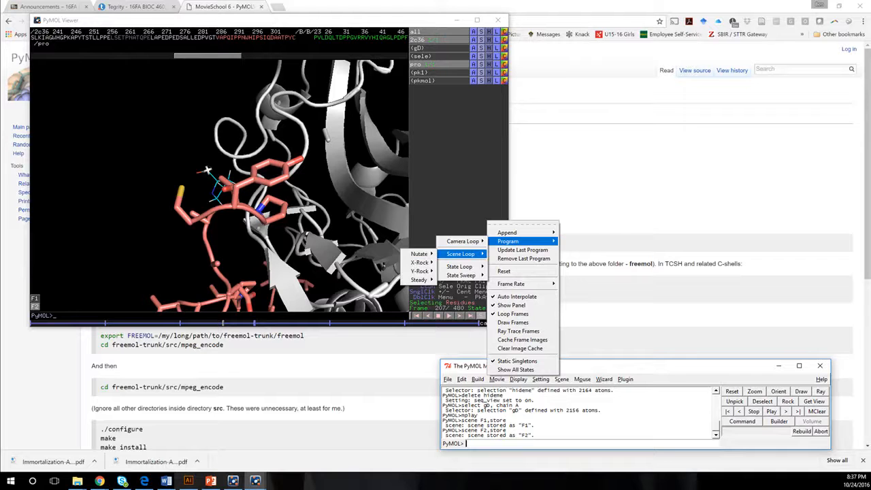
pyautogui.moveTo(420, 271)
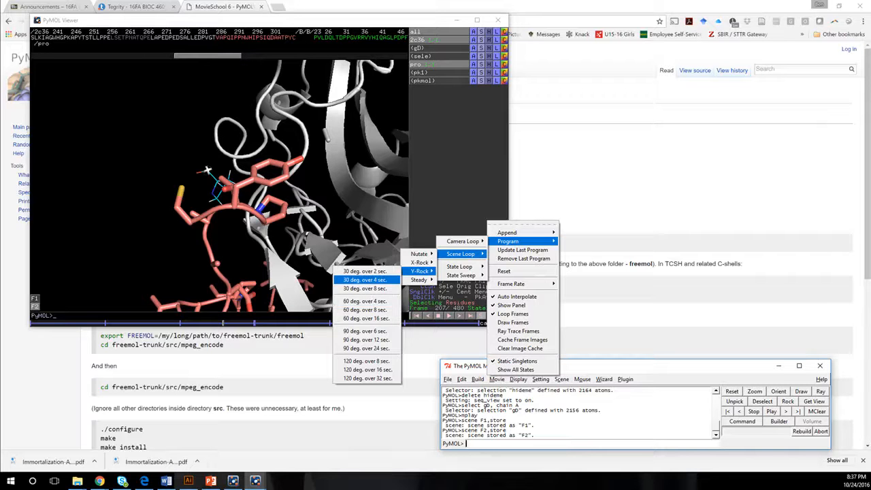
pyautogui.click(365, 280)
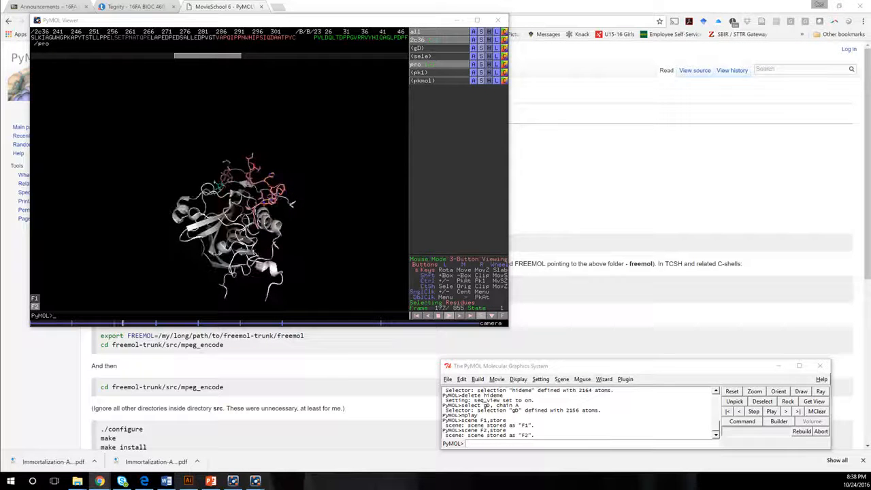
pyautogui.click(497, 379)
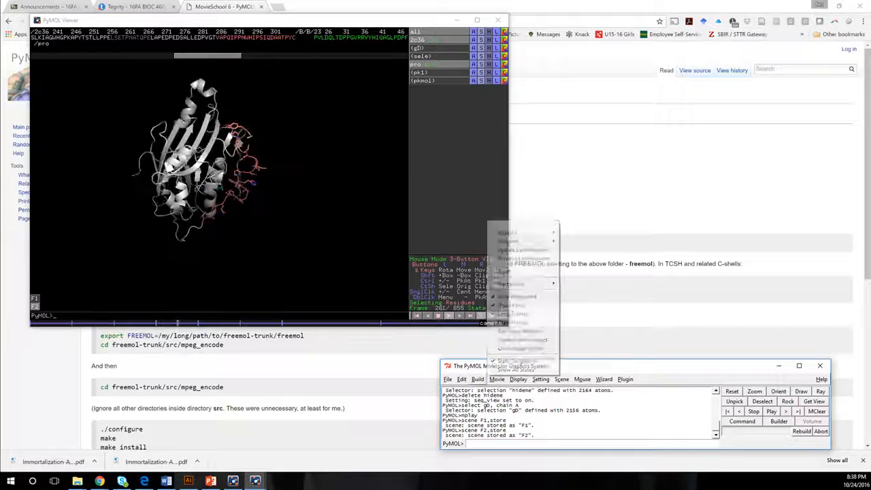
pyautogui.moveTo(478, 380)
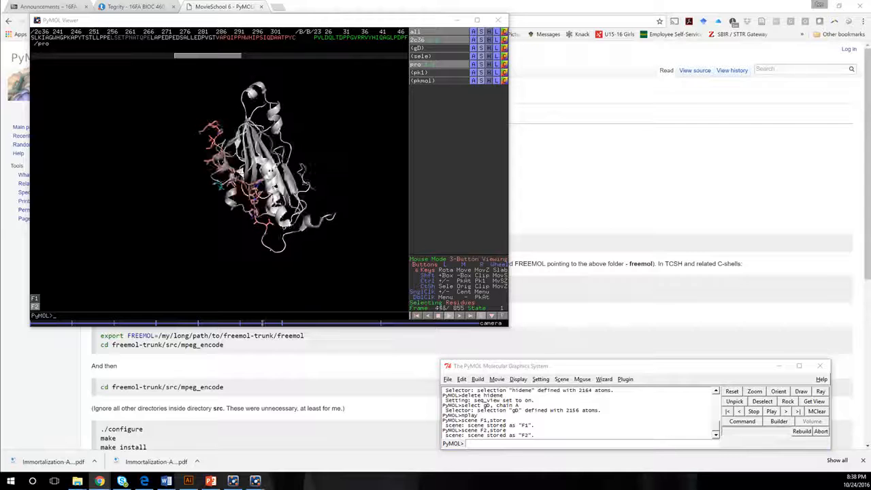
# Switch to the browser, examine the PyMOLWiki MovieSchool 6 instructions on exporting a movie, and return to PyMOL.
pyautogui.moveTo(870, 137); pyautogui.dragTo(409, 81)
pyautogui.click(579, 77)
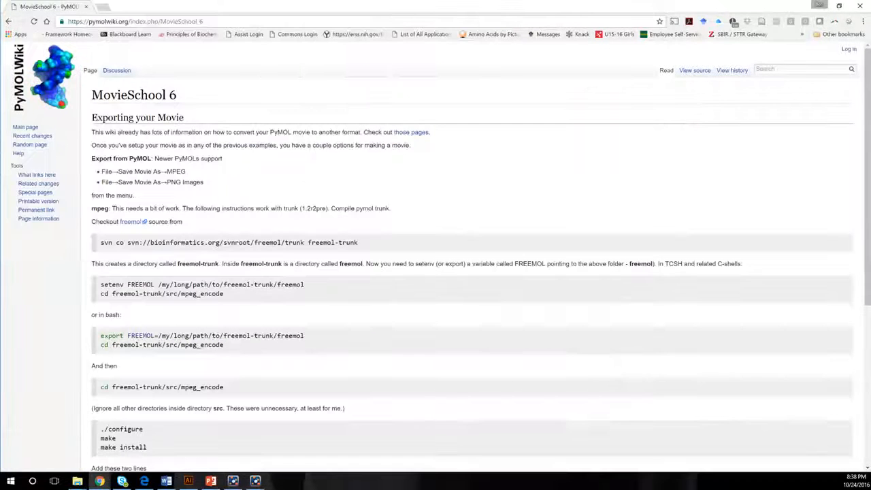
pyautogui.scroll(-5, 146, 253)
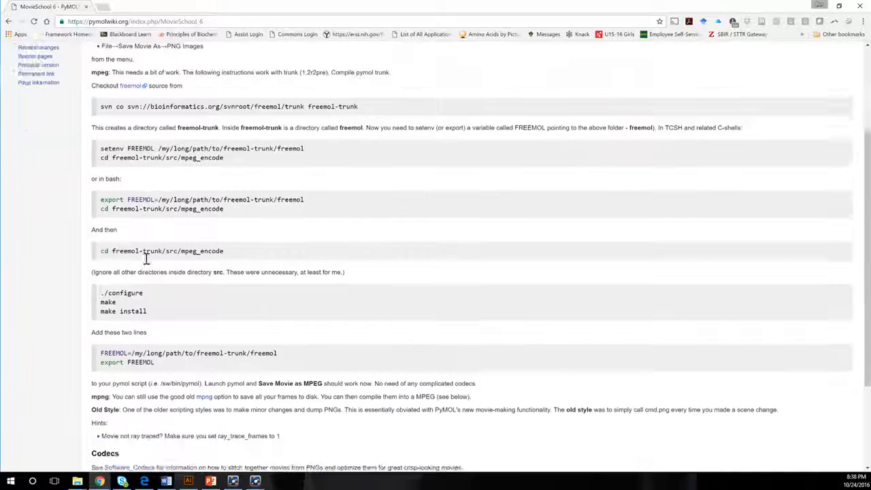
pyautogui.scroll(-3, 146, 276)
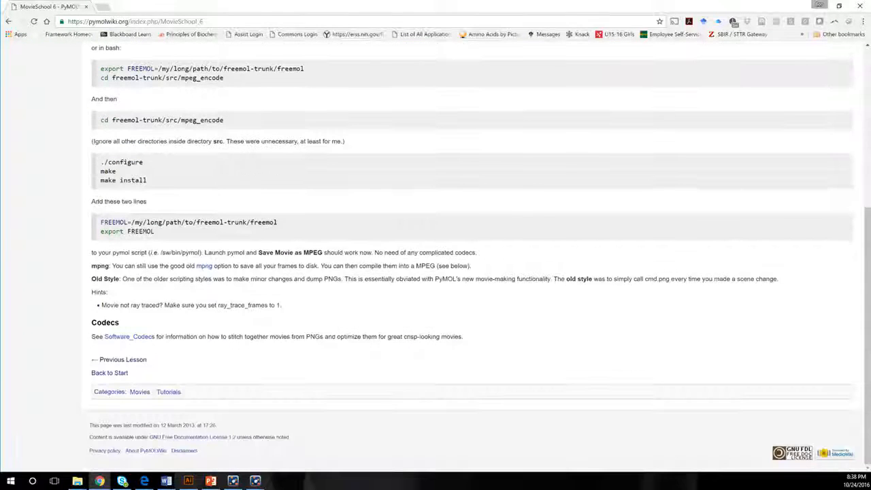
pyautogui.scroll(5, 162, 290)
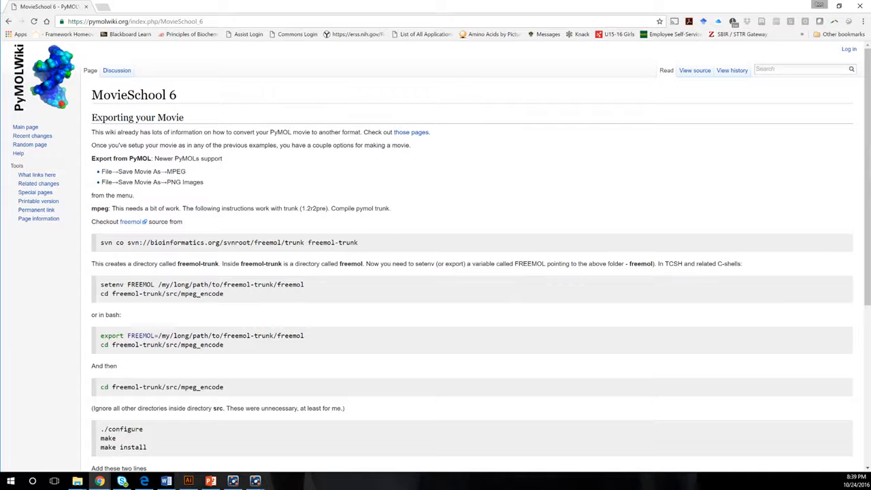
pyautogui.click(820, 5)
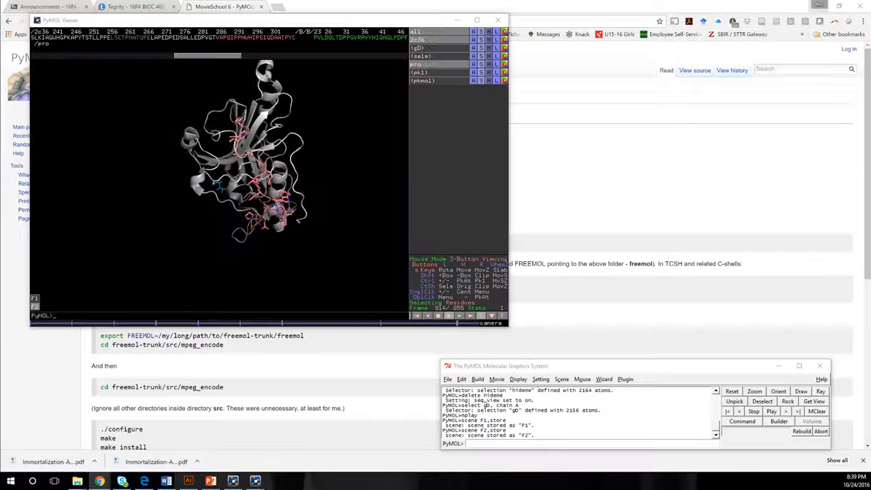